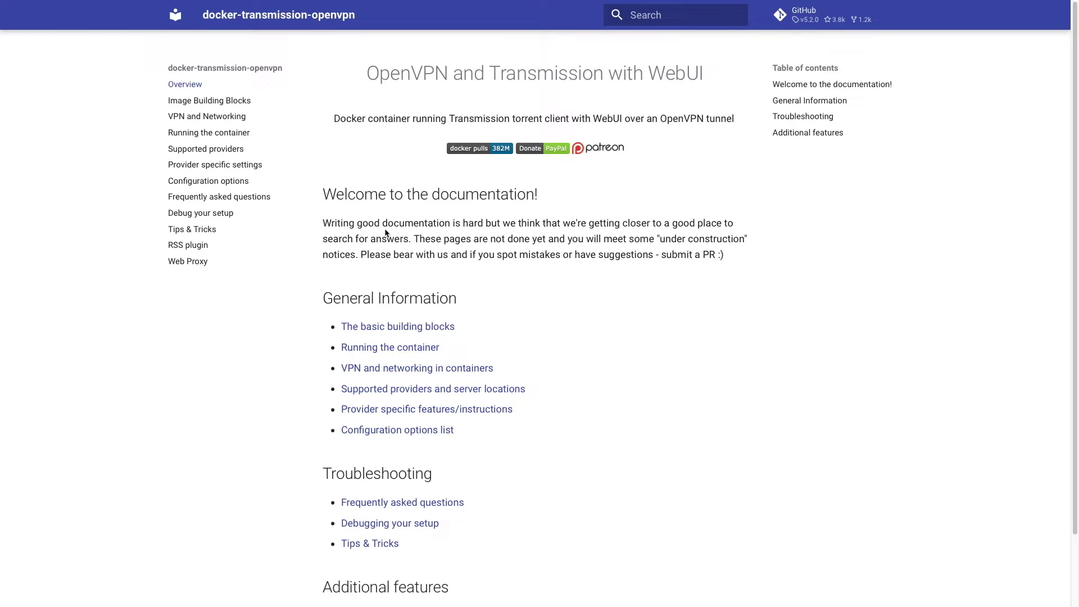
# Open the Supported providers page of the docker-transmission-openvpn documentation
pyautogui.click(235, 152)
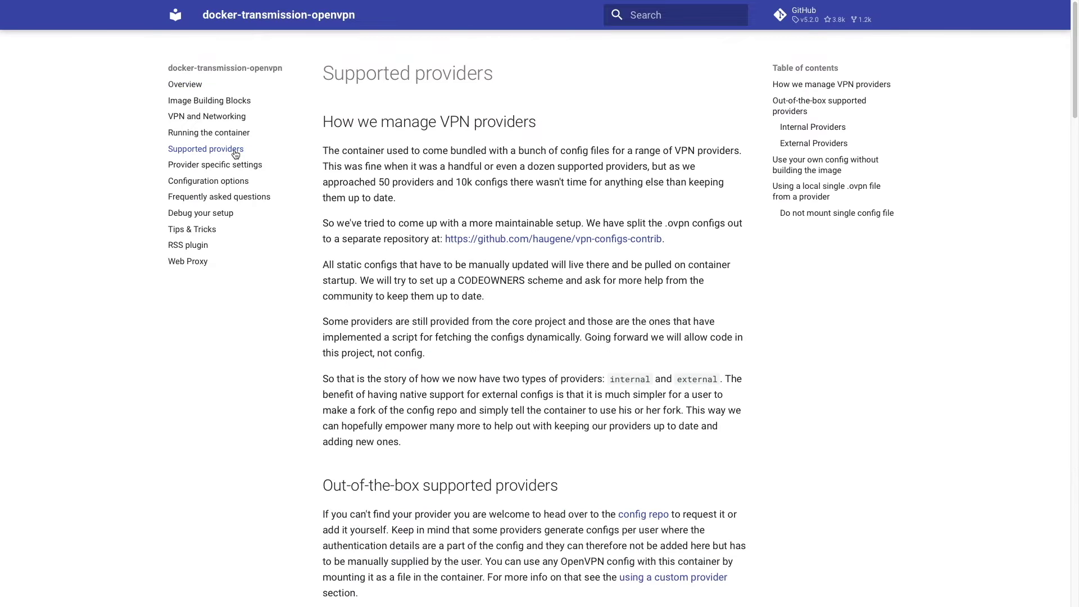
# Scroll down past the Internal Providers table into the External Providers table
pyautogui.scroll(-4, 235, 153)
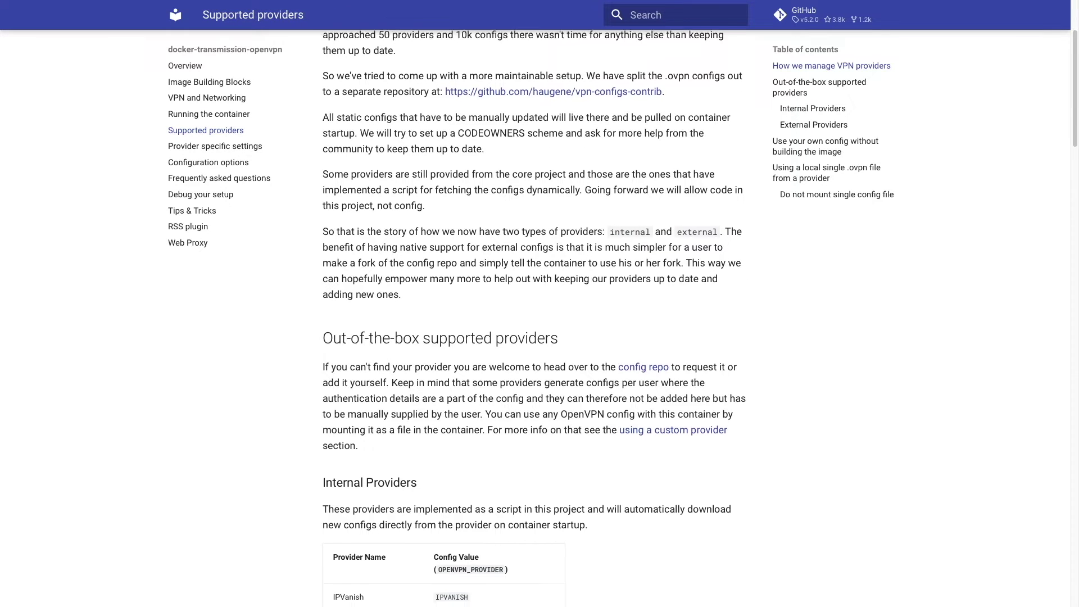
pyautogui.scroll(-4, 623, 300)
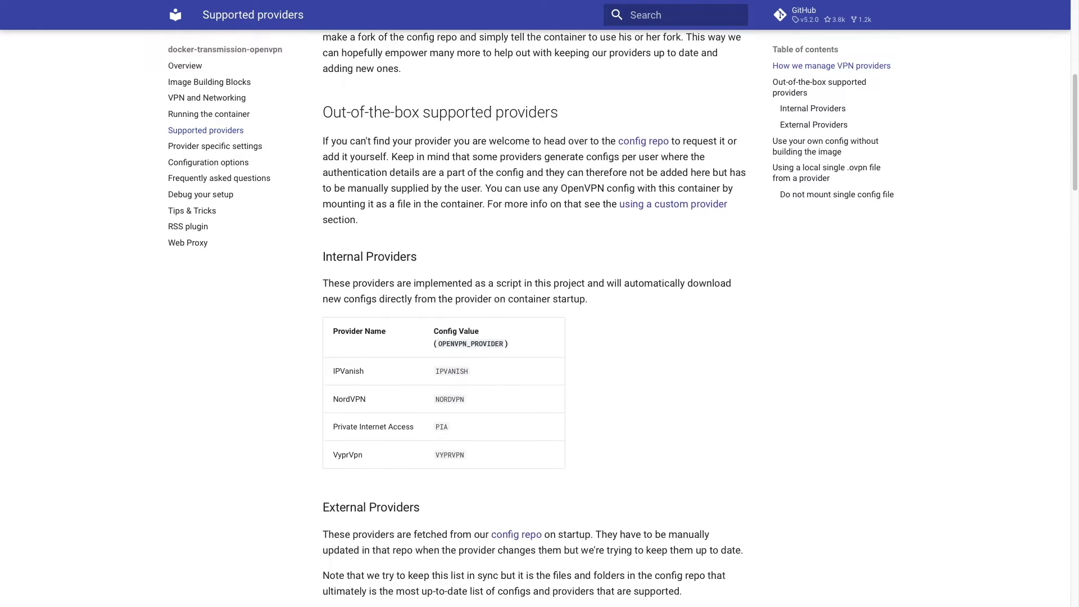
pyautogui.scroll(-1, 534, 314)
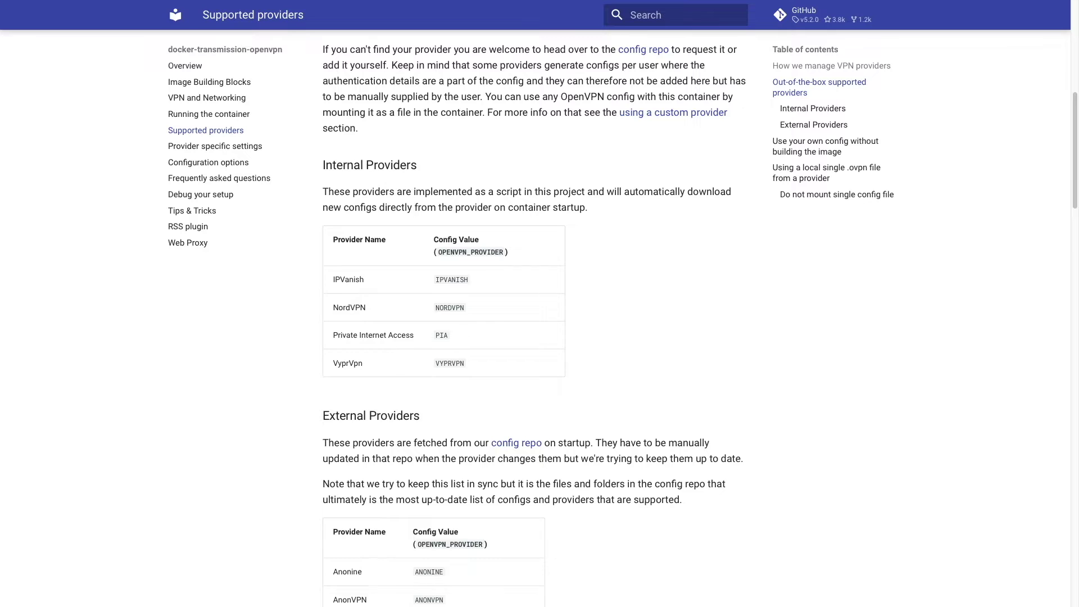
pyautogui.scroll(-4, 534, 318)
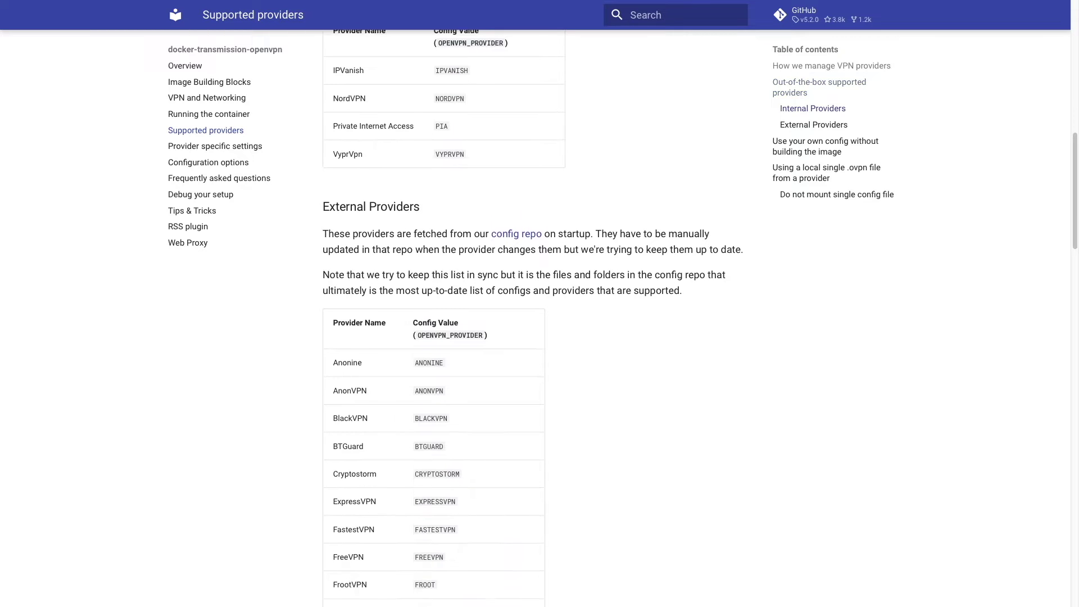
pyautogui.scroll(-4, 534, 318)
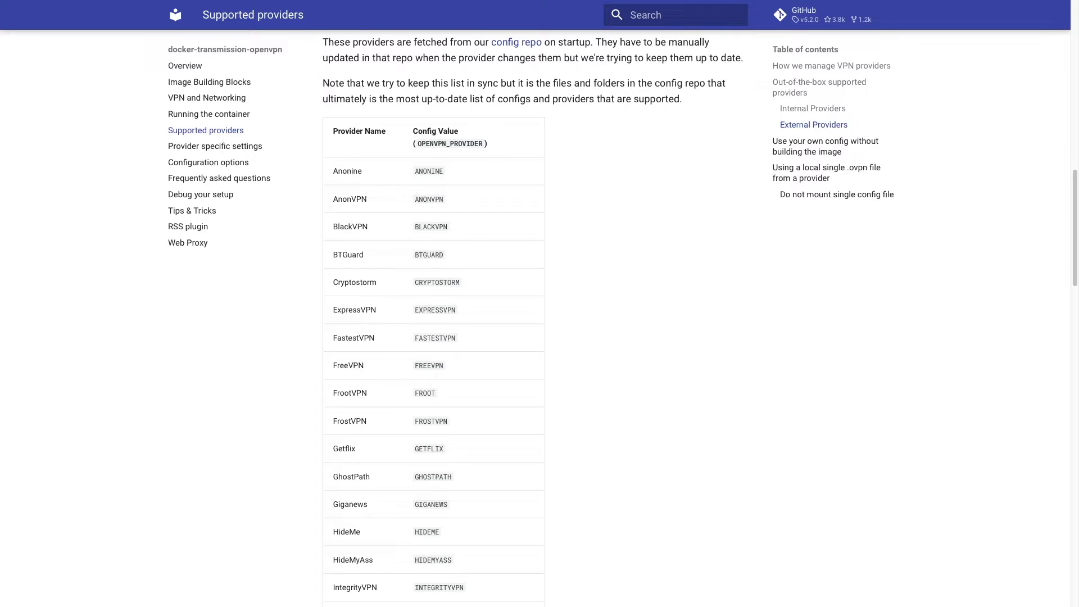
pyautogui.scroll(-3, 534, 318)
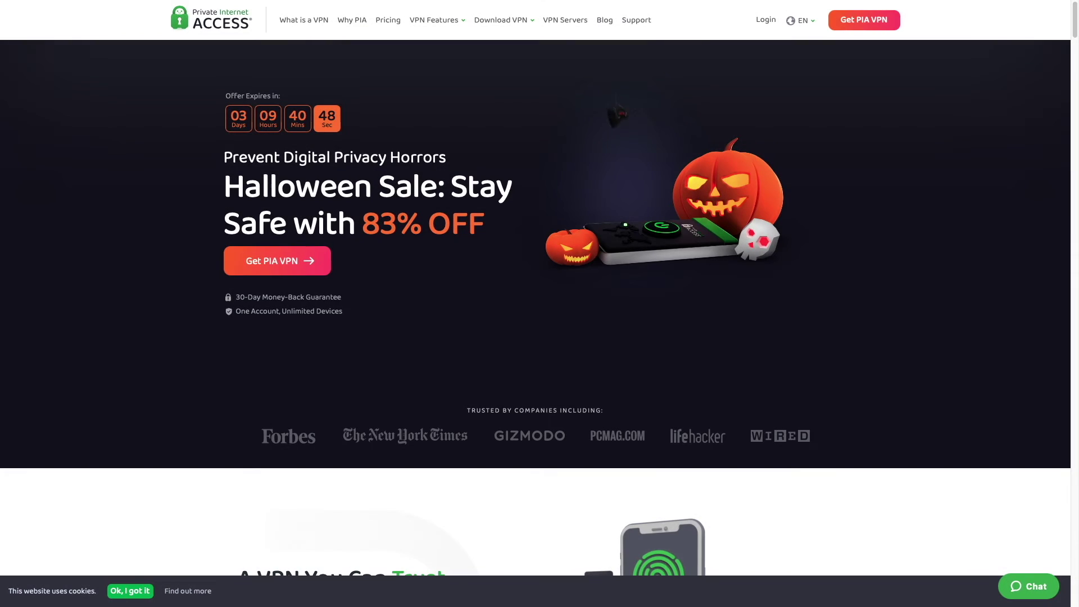
# Scroll through the Private Internet Access homepage's feature and add-on sections
pyautogui.scroll(-3, 534, 317)
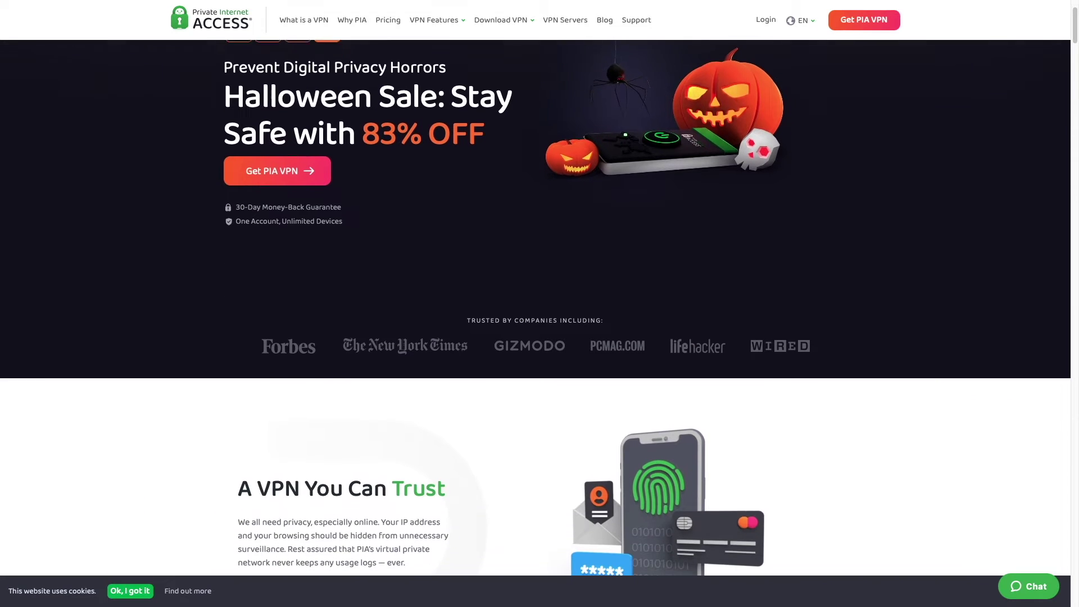
pyautogui.scroll(-3, 534, 317)
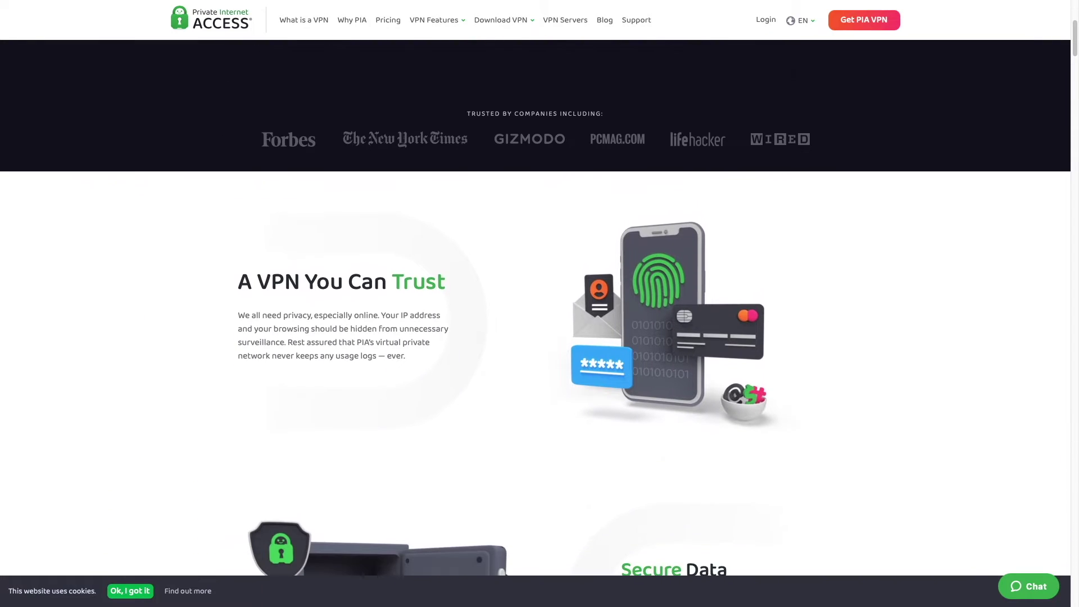
pyautogui.scroll(-1, 534, 317)
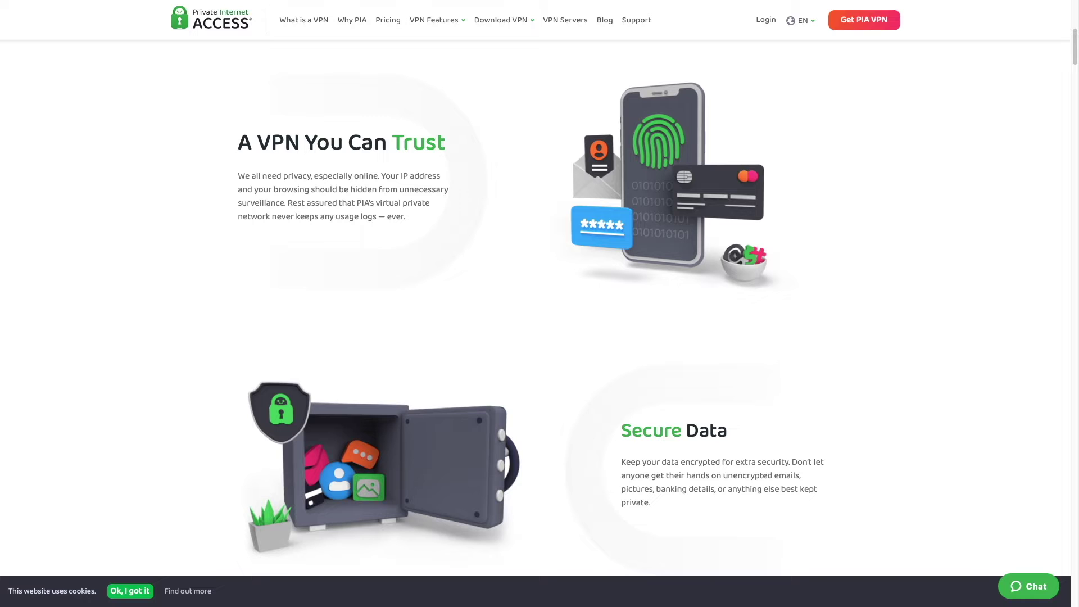
pyautogui.scroll(-3, 535, 317)
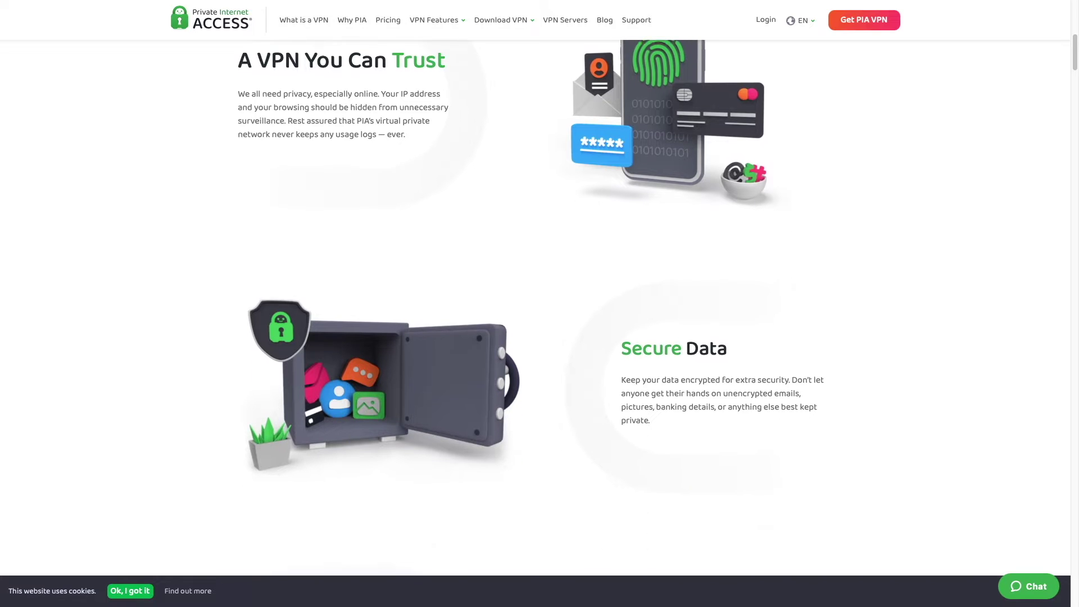
pyautogui.scroll(-4, 534, 317)
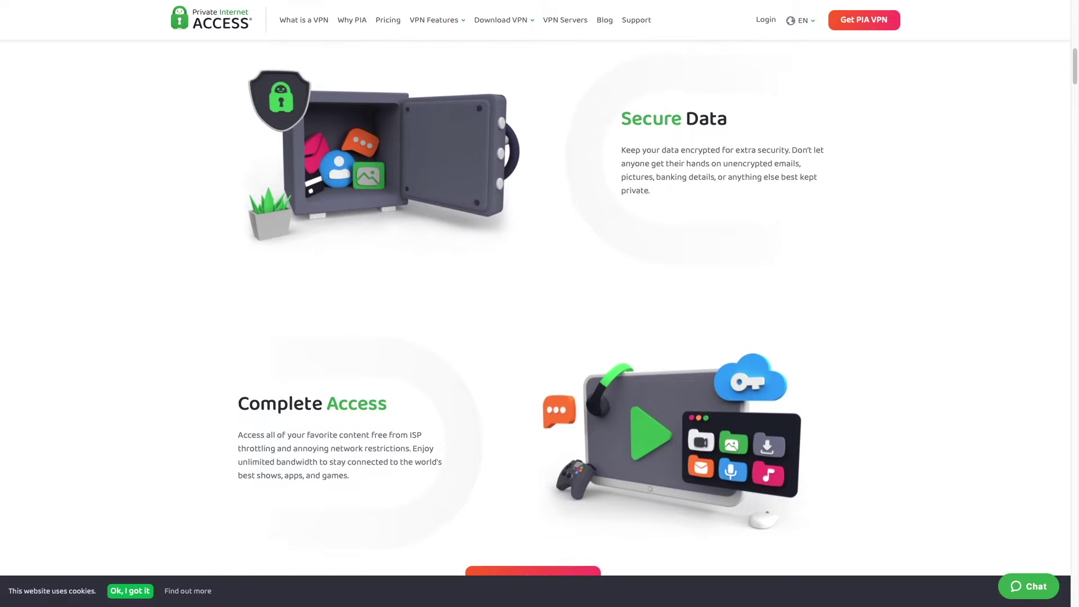
pyautogui.scroll(-3, 534, 317)
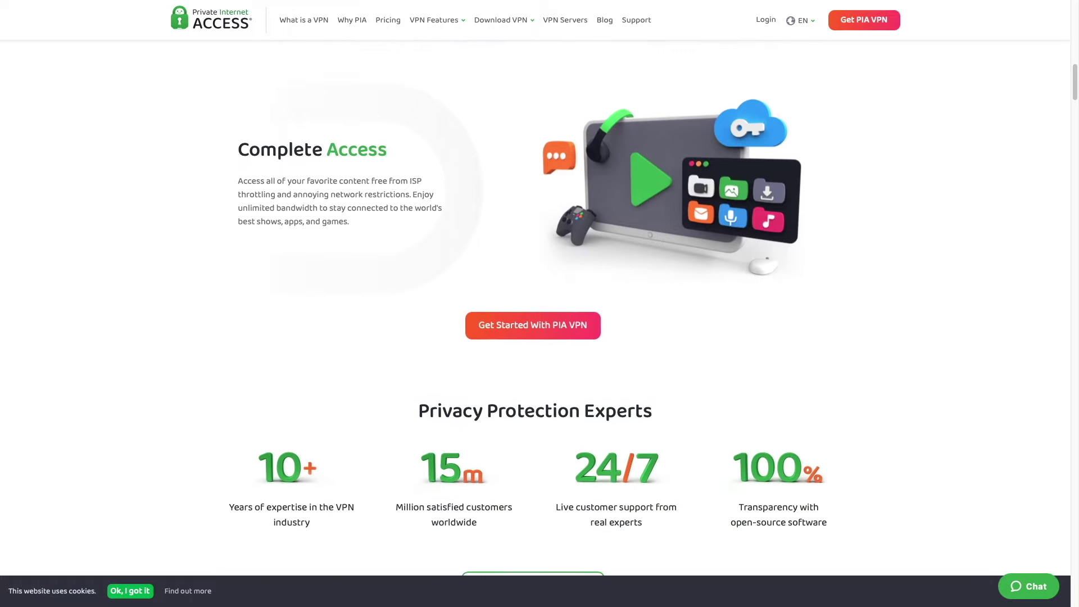
pyautogui.scroll(-3, 534, 318)
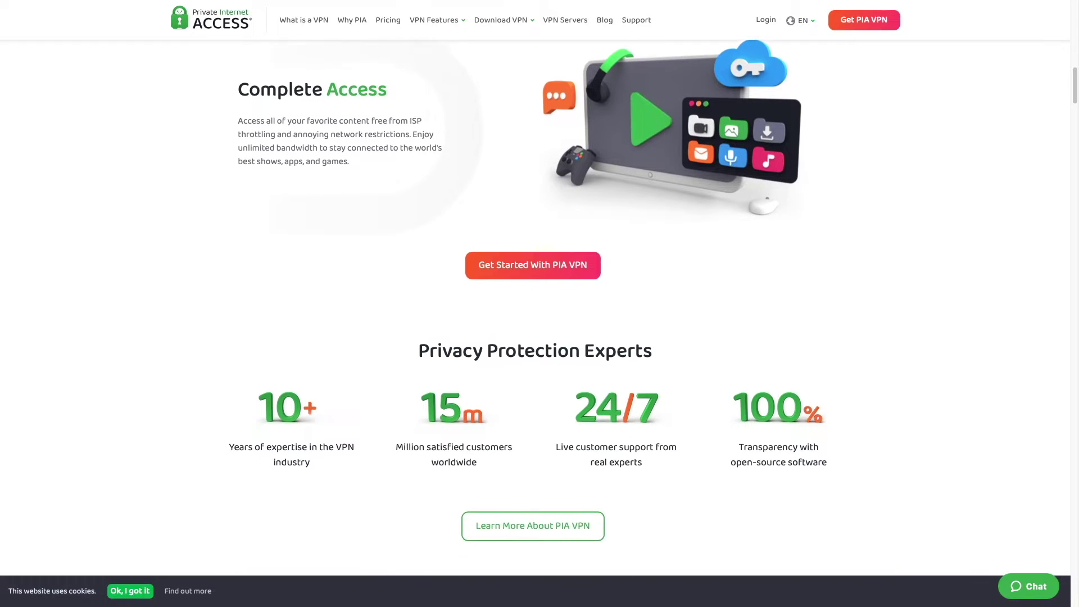
pyautogui.scroll(-4, 534, 317)
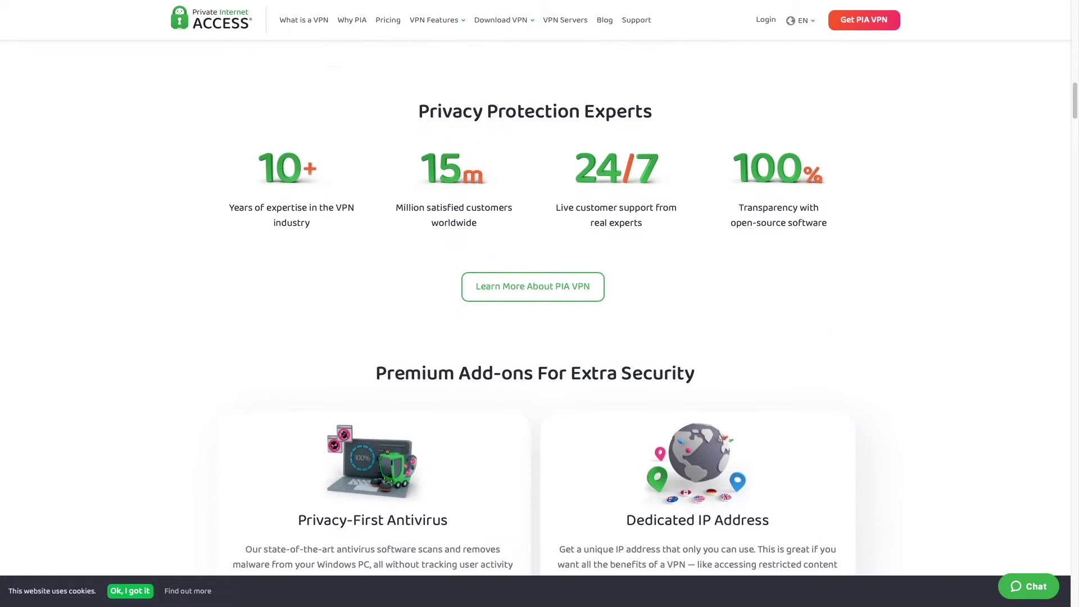
pyautogui.scroll(-3, 534, 318)
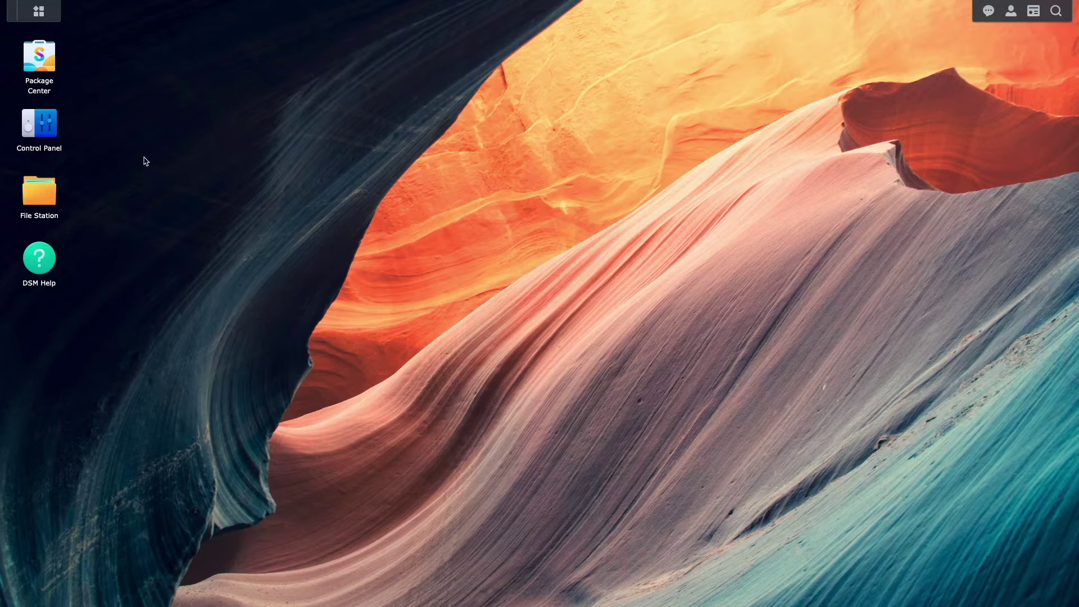
# Search Package Center for 'container', install Container Manager, and close Package Center
pyautogui.click(41, 60)
pyautogui.click(340, 162)
pyautogui.write('container')
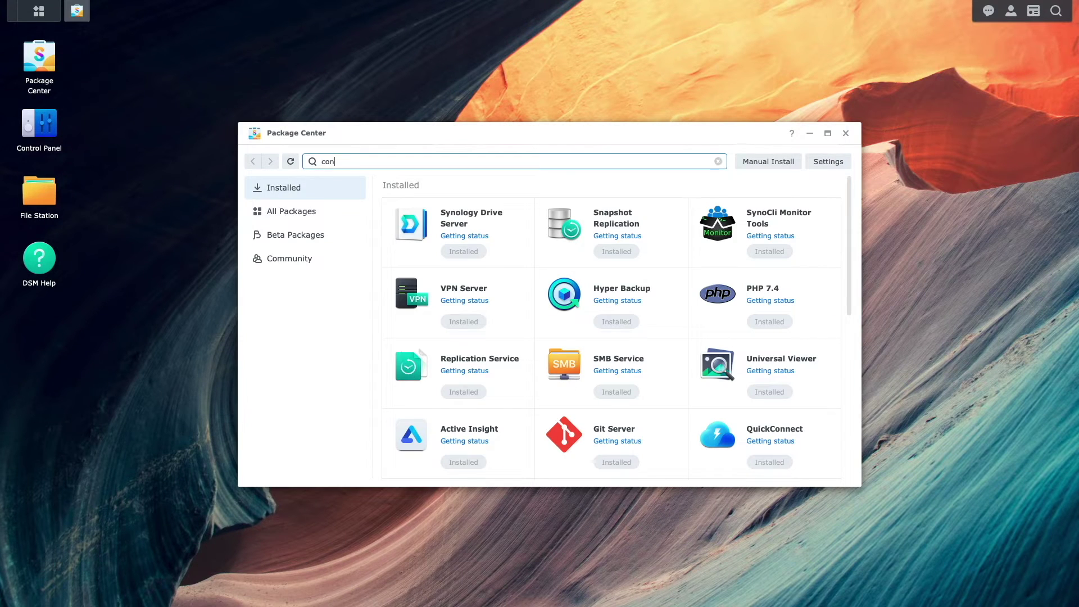
pyautogui.click(459, 252)
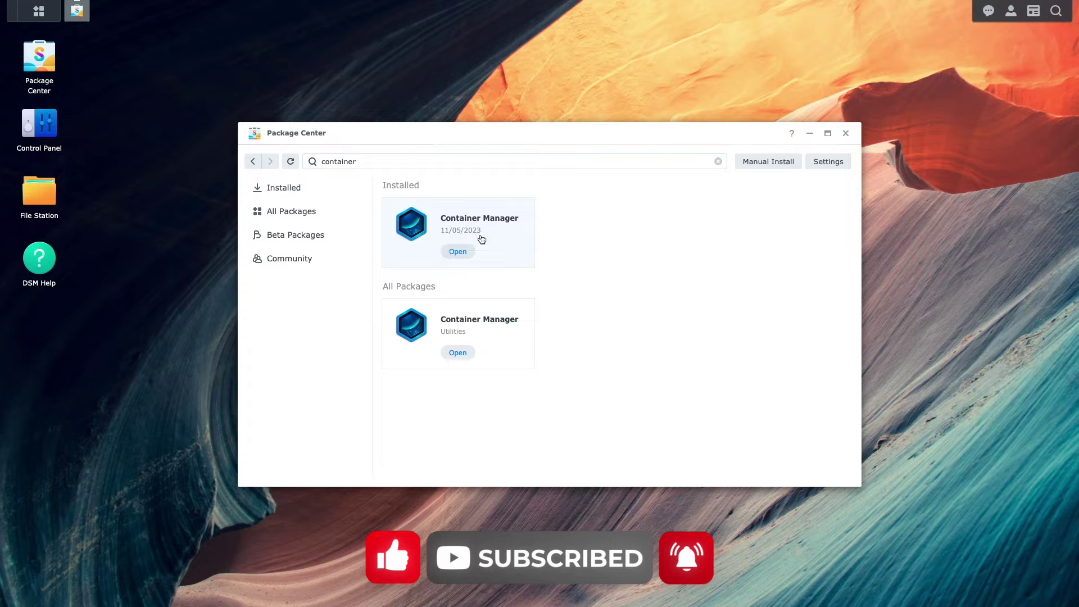
pyautogui.click(846, 133)
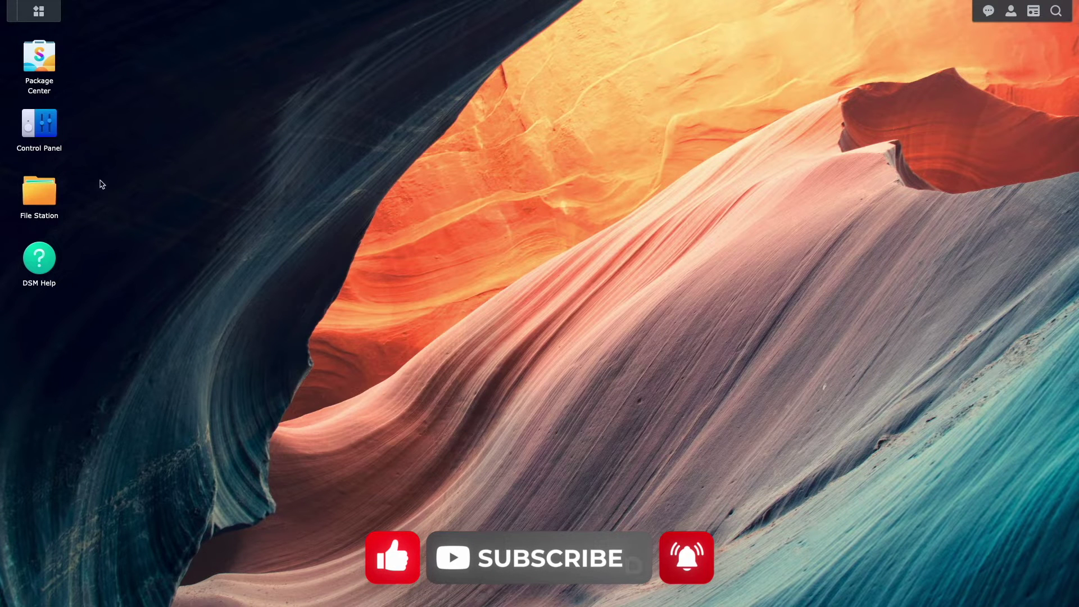
# Create a 'transmission-openvpn' folder inside the docker folder in File Station
pyautogui.click(63, 195)
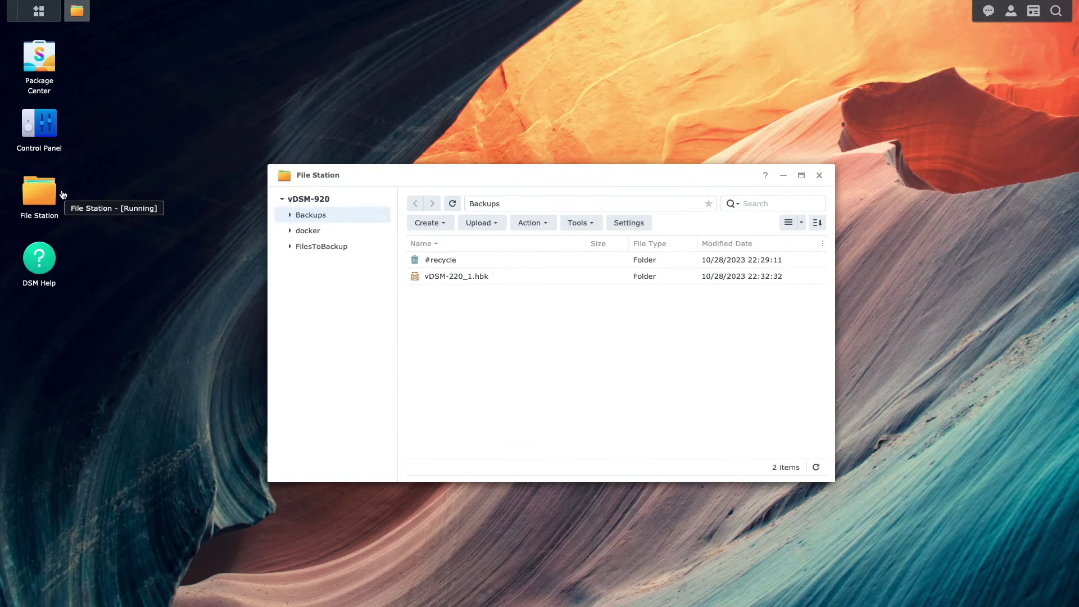
pyautogui.click(310, 231)
pyautogui.click(429, 227)
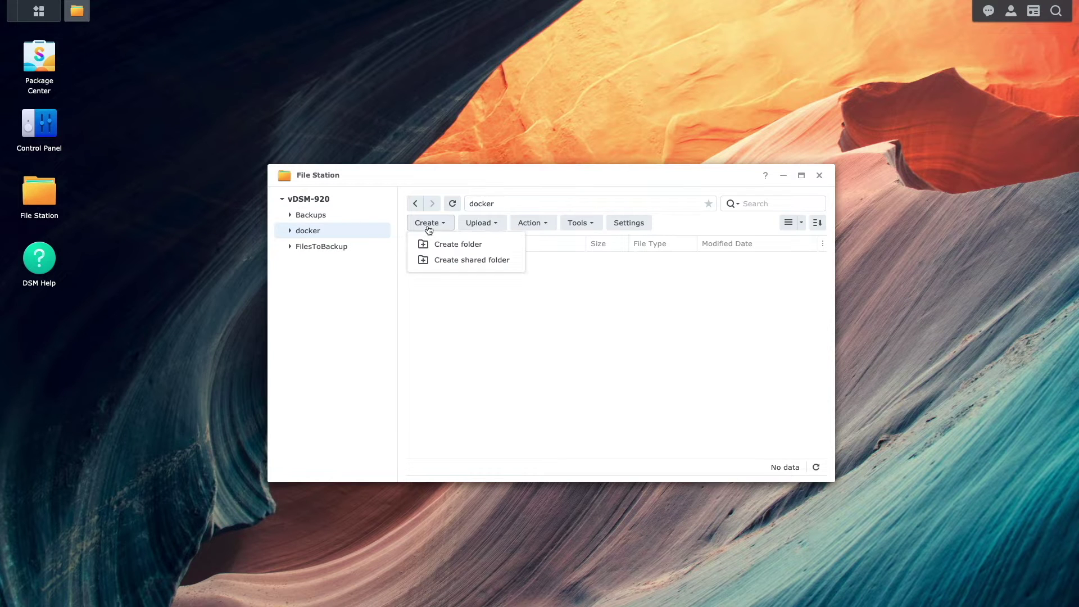
pyautogui.click(441, 244)
pyautogui.write('trans')
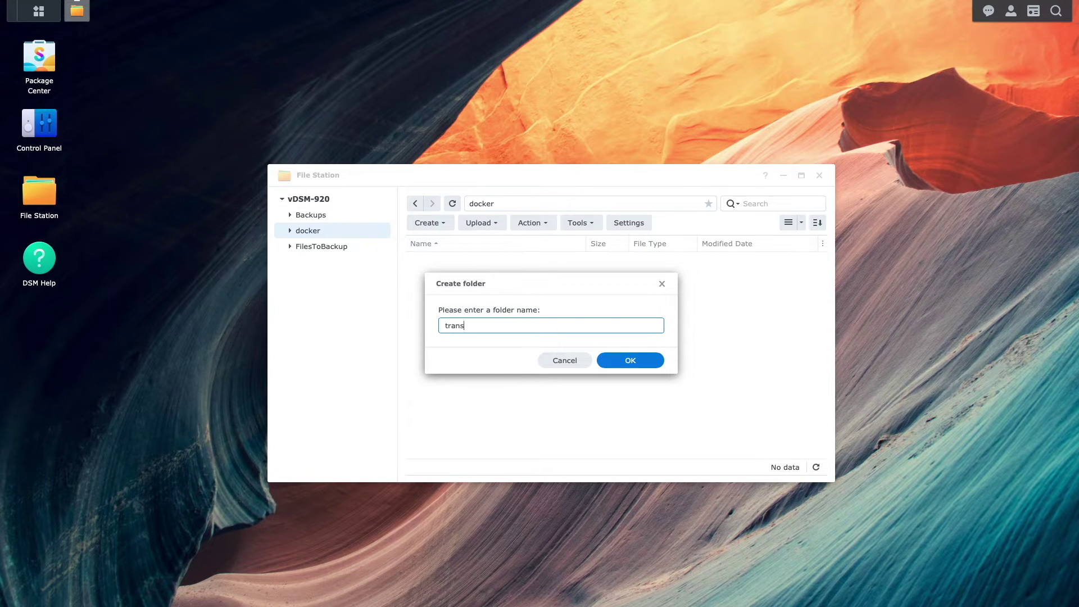
pyautogui.write('mission-openvpn')
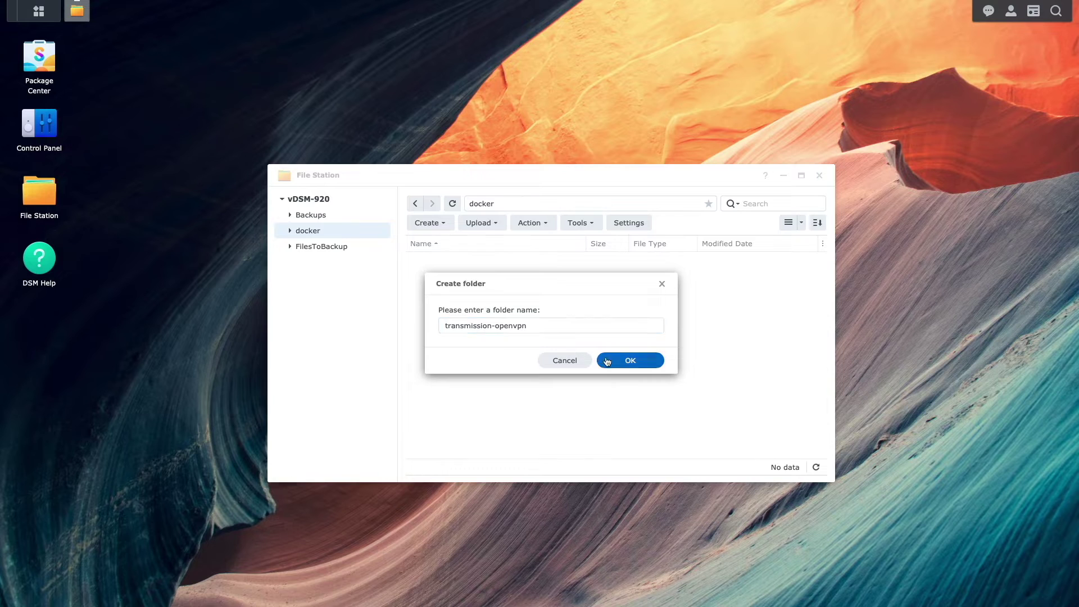
pyautogui.click(607, 361)
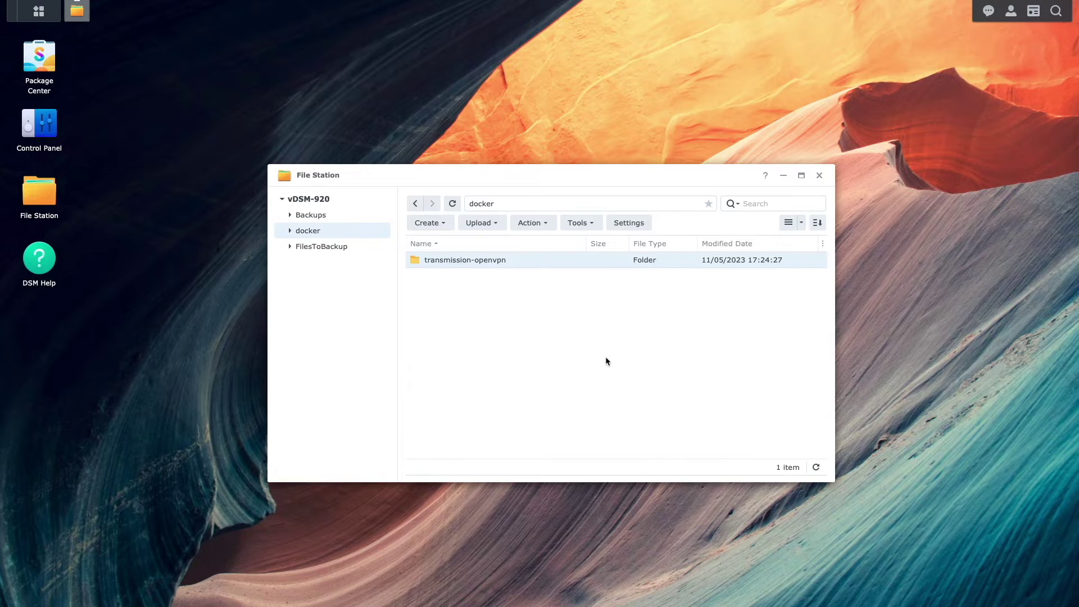
pyautogui.doubleClick(528, 262)
# Add 'config' and 'data' subfolders to transmission-openvpn, then close File Station
pyautogui.click(440, 225)
pyautogui.click(447, 244)
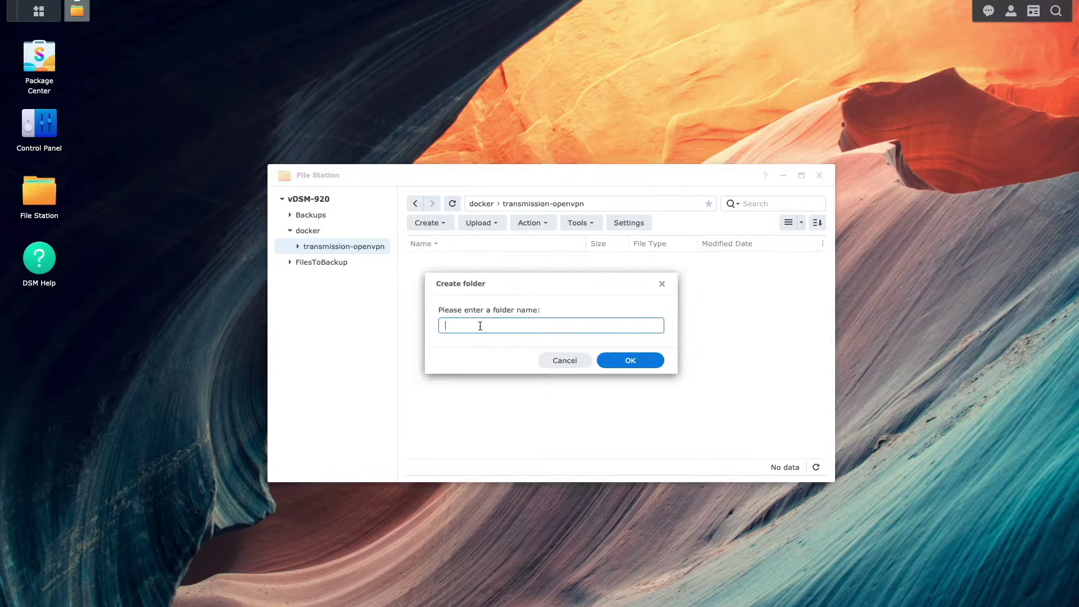
pyautogui.write('config')
pyautogui.press('Return')
pyautogui.click(442, 224)
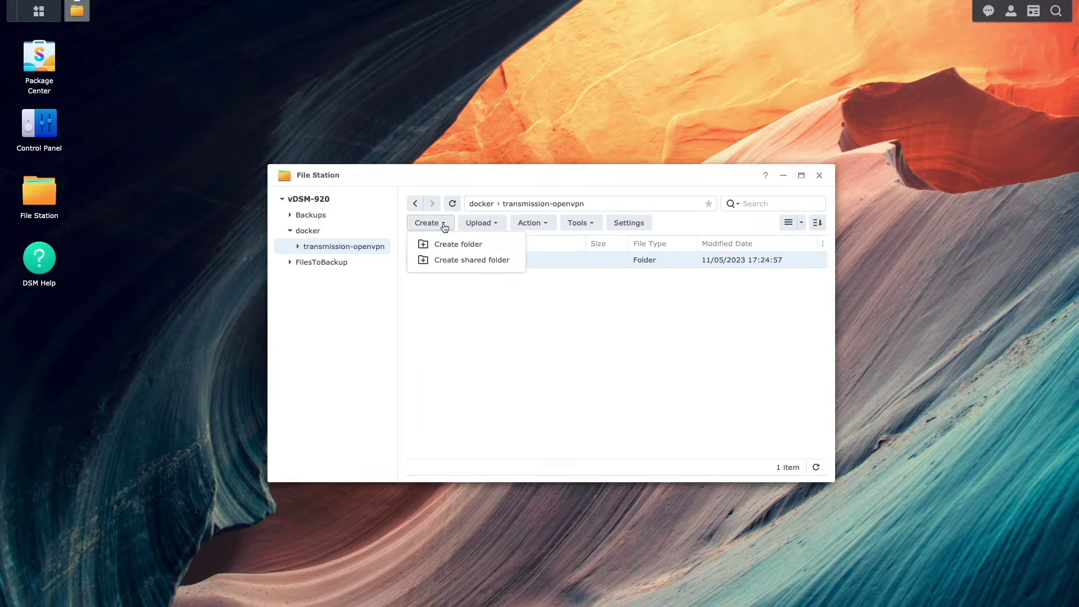
pyautogui.click(451, 246)
pyautogui.write('data')
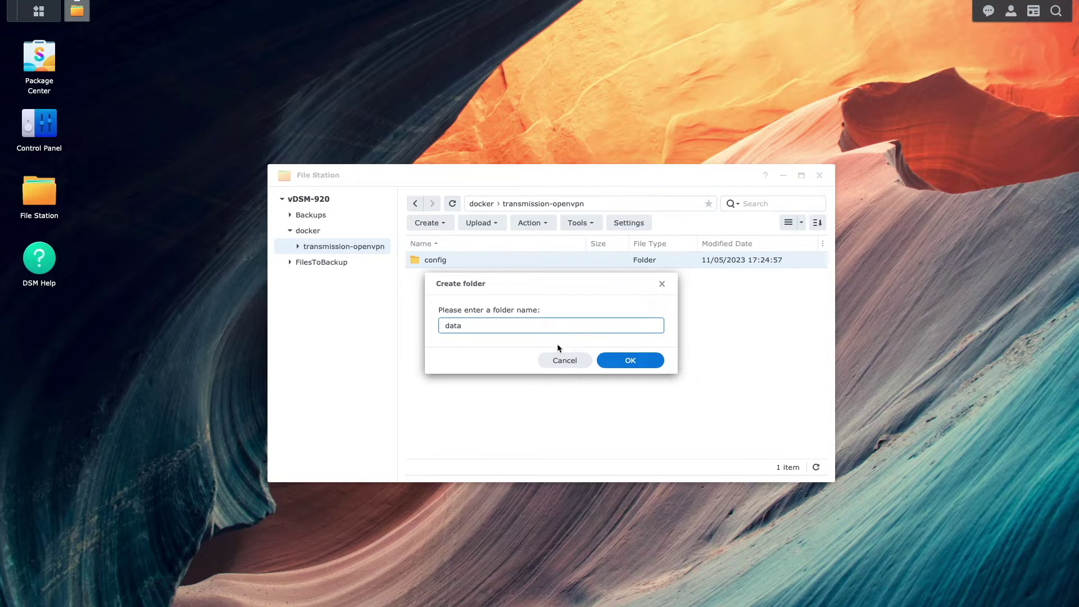
pyautogui.click(601, 362)
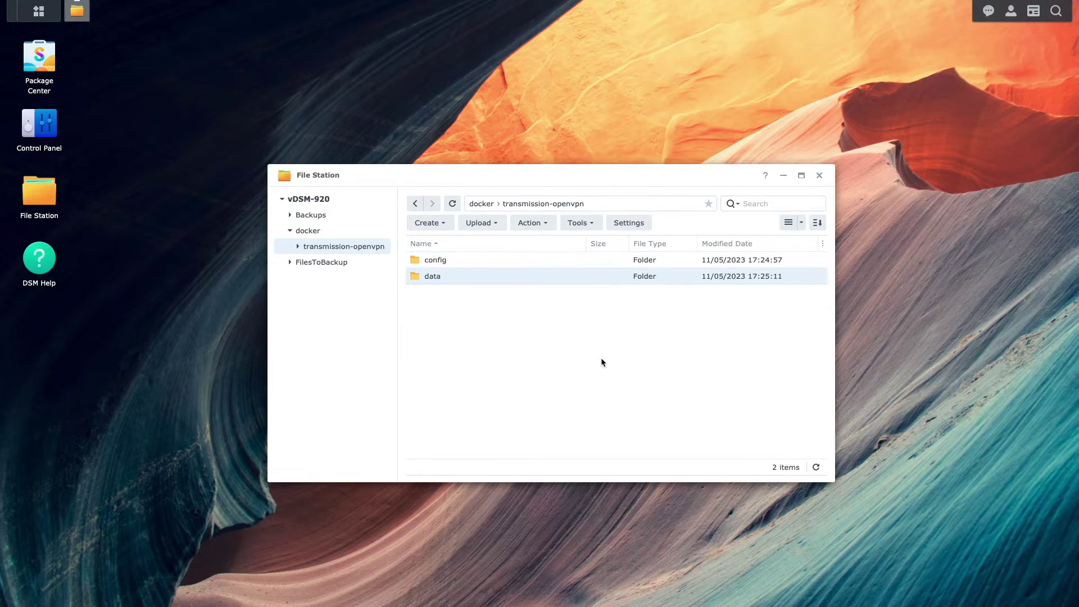
pyautogui.click(820, 175)
pyautogui.click(47, 12)
# Create a Container Manager project 'transmission-openvpn' with path /docker/transmission-openvpn
pyautogui.click(475, 272)
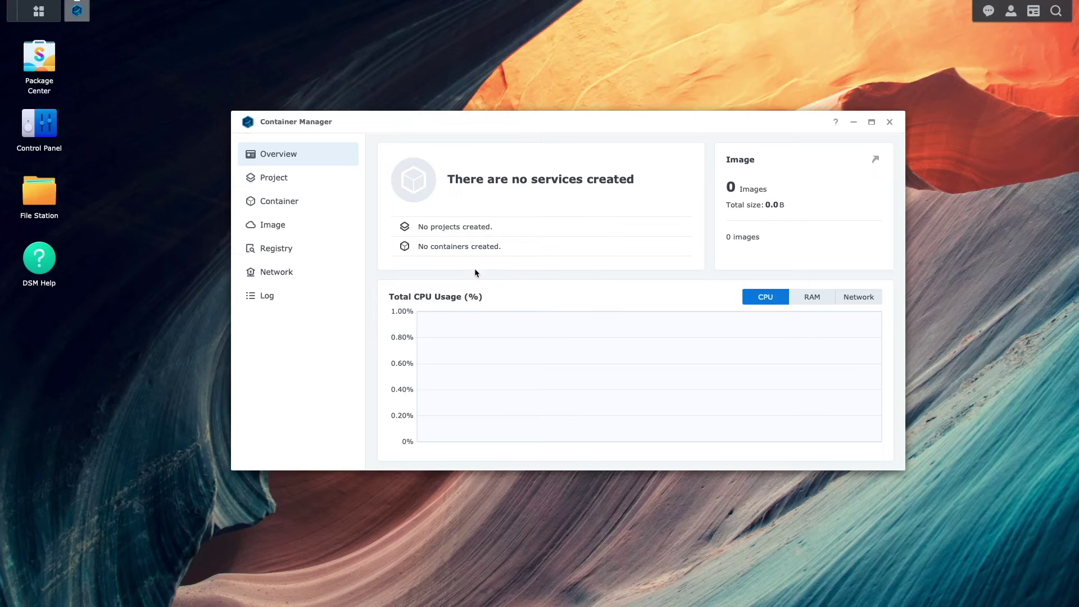
pyautogui.click(305, 186)
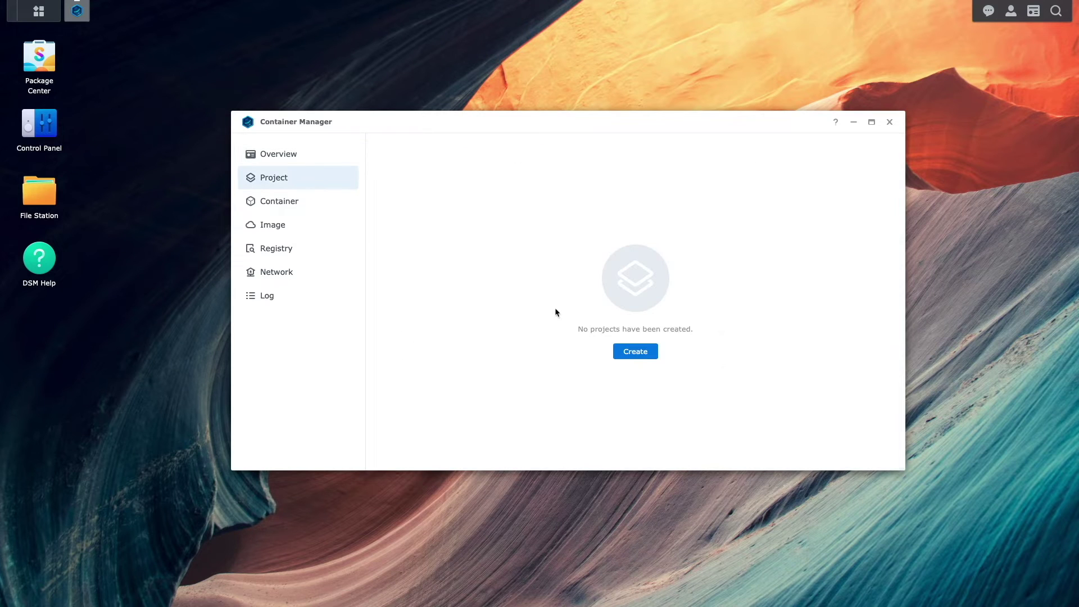
pyautogui.click(614, 354)
pyautogui.write('t')
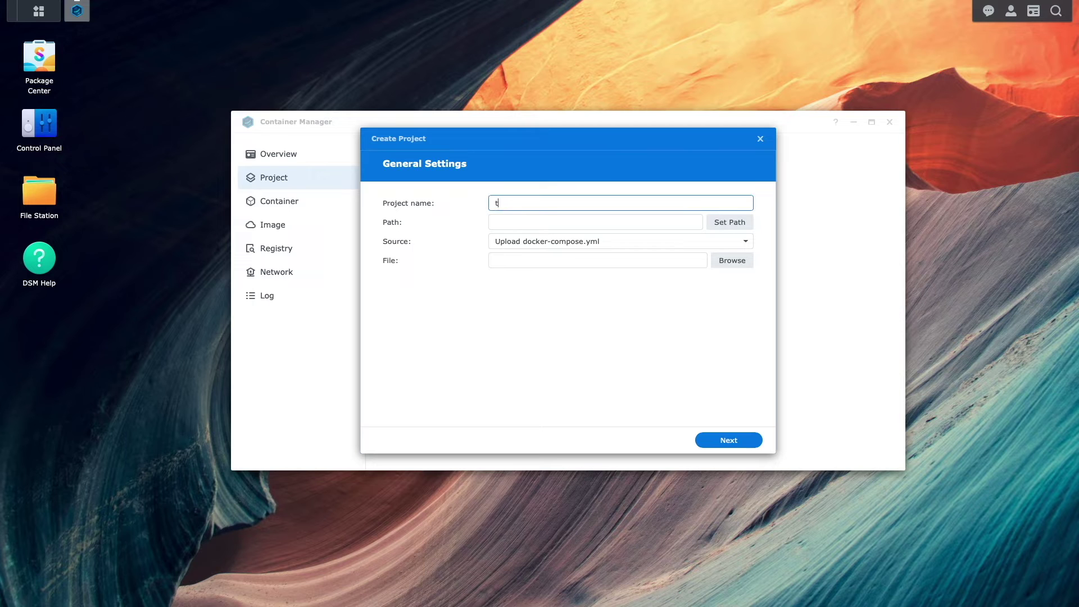
pyautogui.write('ransmission-openvpn')
pyautogui.click(725, 223)
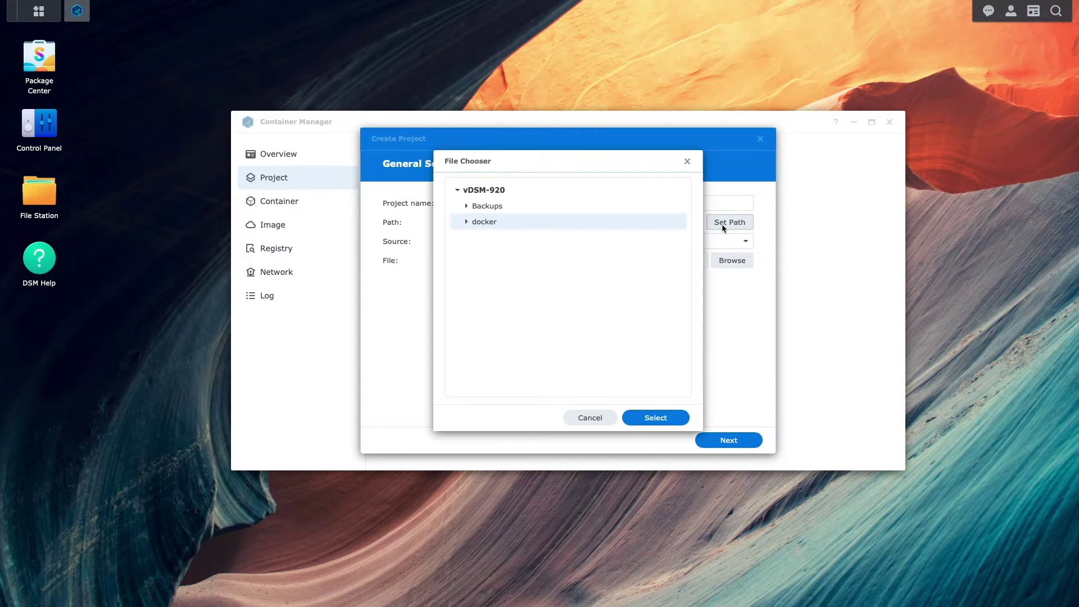
pyautogui.doubleClick(488, 226)
pyautogui.click(631, 419)
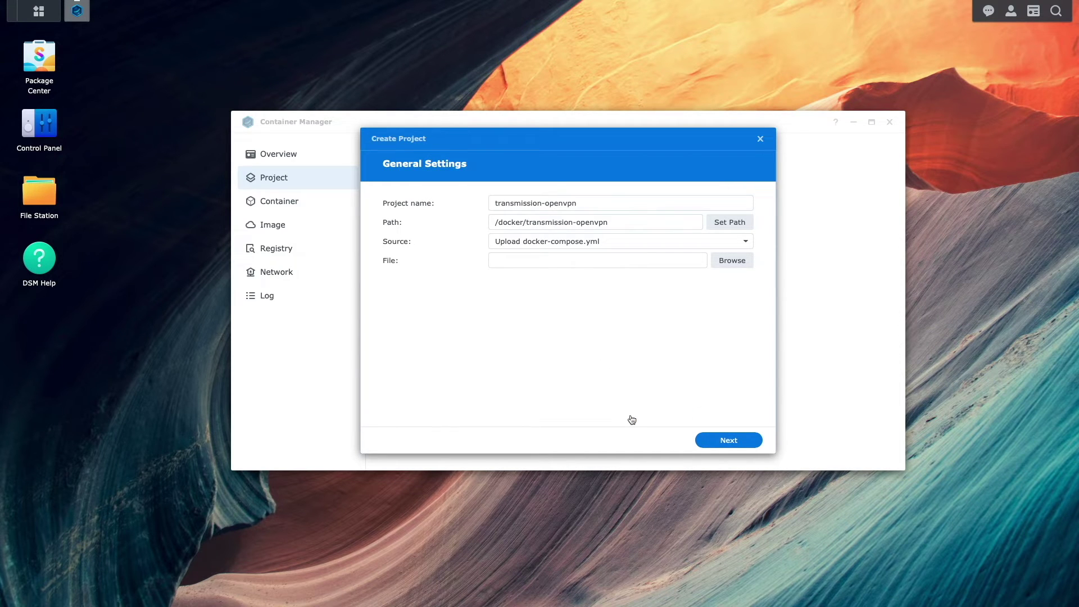
pyautogui.click(740, 242)
# Set the source to Create docker-compose.yml and paste in the compose YAML
pyautogui.click(556, 278)
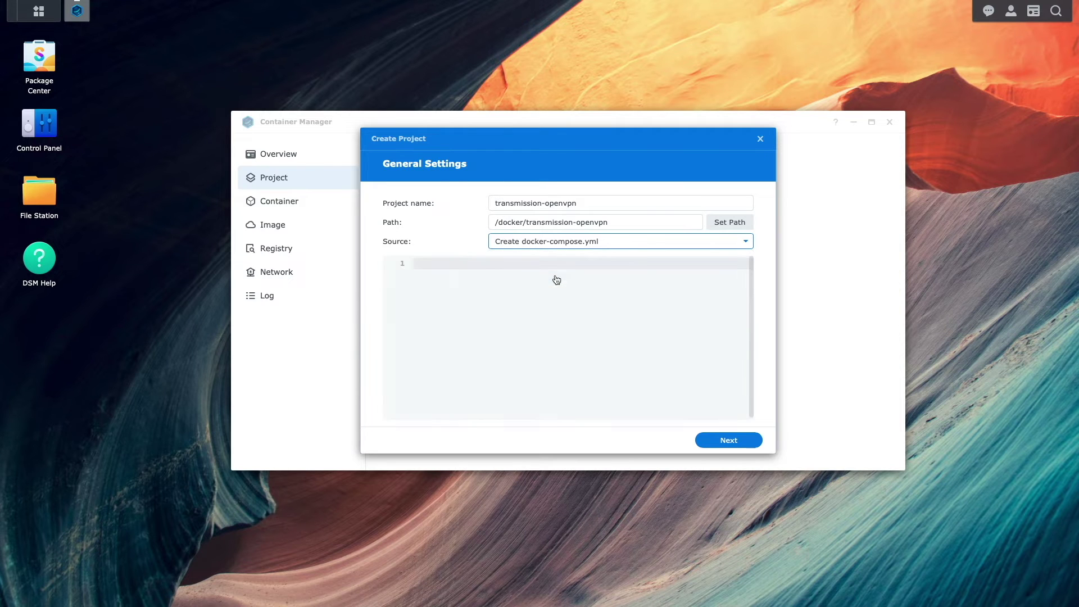
pyautogui.click(552, 291)
pyautogui.hotkey('ctrl', 'v')
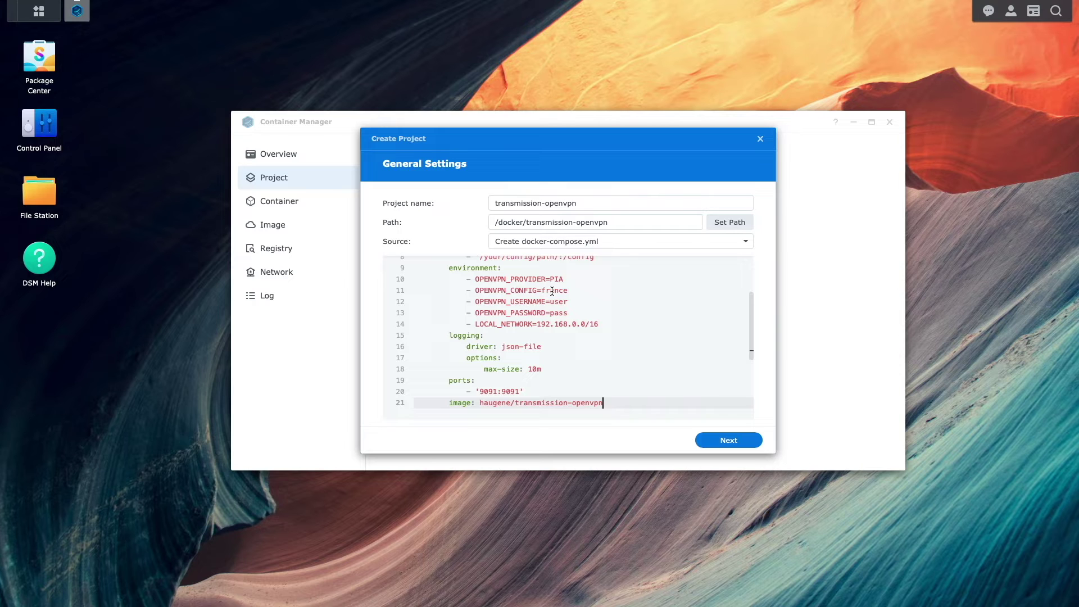
# Replace the placeholder volume paths on lines 7 and 8 with ./data and ./config
pyautogui.press('Up')
pyautogui.press('Up')
pyautogui.press('Up')
pyautogui.press('Up')
pyautogui.press('Up')
pyautogui.press('Up')
pyautogui.press('Up')
pyautogui.press('Up')
pyautogui.press('Up')
pyautogui.press('Up')
pyautogui.press('Up')
pyautogui.press('Up')
pyautogui.press('Up')
pyautogui.press('Up')
pyautogui.press('Up')
pyautogui.press('Up')
pyautogui.press('Up')
pyautogui.press('Up')
pyautogui.press('Up')
pyautogui.press('Up')
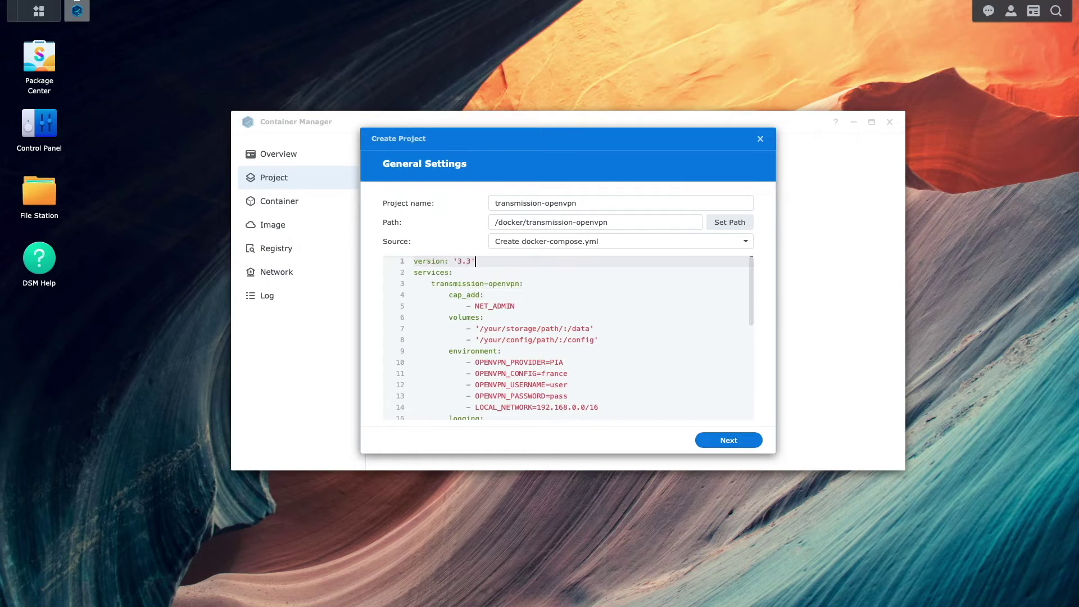
pyautogui.press('Down')
pyautogui.press('Down')
pyautogui.press('Down')
pyautogui.press('Down')
pyautogui.press('Down')
pyautogui.press('Down')
pyautogui.press('Left')
pyautogui.press('Left')
pyautogui.press('Left')
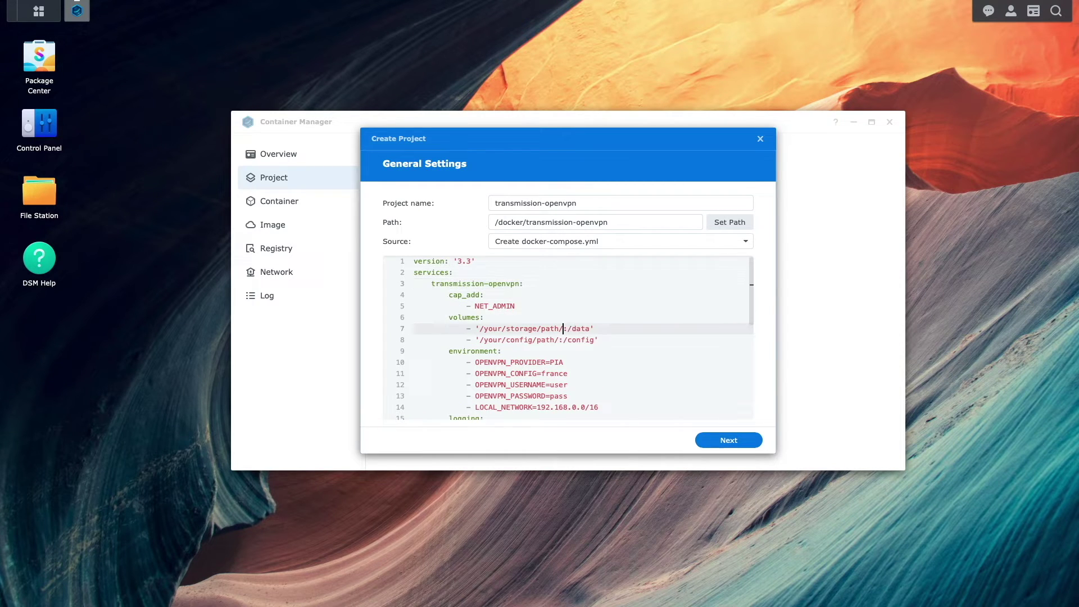
pyautogui.press('BackSpace')
pyautogui.press('BackSpace')
pyautogui.press('BackSpace')
pyautogui.press('BackSpace')
pyautogui.press('BackSpace')
pyautogui.press('BackSpace')
pyautogui.press('BackSpace')
pyautogui.press('BackSpace')
pyautogui.press('BackSpace')
pyautogui.press('BackSpace')
pyautogui.press('BackSpace')
pyautogui.press('BackSpace')
pyautogui.press('BackSpace')
pyautogui.press('BackSpace')
pyautogui.press('BackSpace')
pyautogui.press('BackSpace')
pyautogui.press('BackSpace')
pyautogui.press('BackSpace')
pyautogui.write('./data')
pyautogui.press('Down')
pyautogui.press('Right')
pyautogui.press('Right')
pyautogui.press('Right')
pyautogui.press('Right')
pyautogui.press('Right')
pyautogui.press('Right')
pyautogui.press('Right')
pyautogui.press('Right')
pyautogui.press('Right')
pyautogui.press('Right')
pyautogui.press('Right')
pyautogui.press('BackSpace')
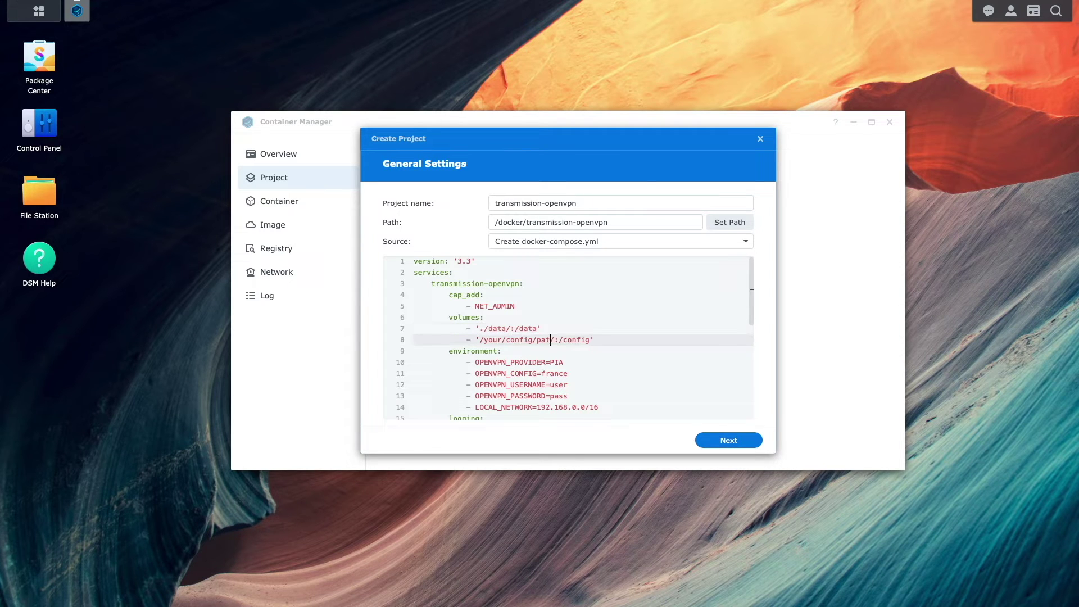
pyautogui.press('BackSpace')
pyautogui.press('BackSpace')
pyautogui.press('BackSpace')
pyautogui.press('BackSpace')
pyautogui.press('BackSpace')
pyautogui.press('BackSpace')
pyautogui.press('BackSpace')
pyautogui.press('BackSpace')
pyautogui.press('BackSpace')
pyautogui.press('BackSpace')
pyautogui.press('BackSpace')
pyautogui.press('BackSpace')
pyautogui.press('BackSpace')
pyautogui.press('BackSpace')
pyautogui.press('BackSpace')
pyautogui.press('BackSpace')
pyautogui.write('./config')
# Replace 'france' with 'us_west' as the OPENVPN_CONFIG value
pyautogui.press('Down')
pyautogui.press('Down')
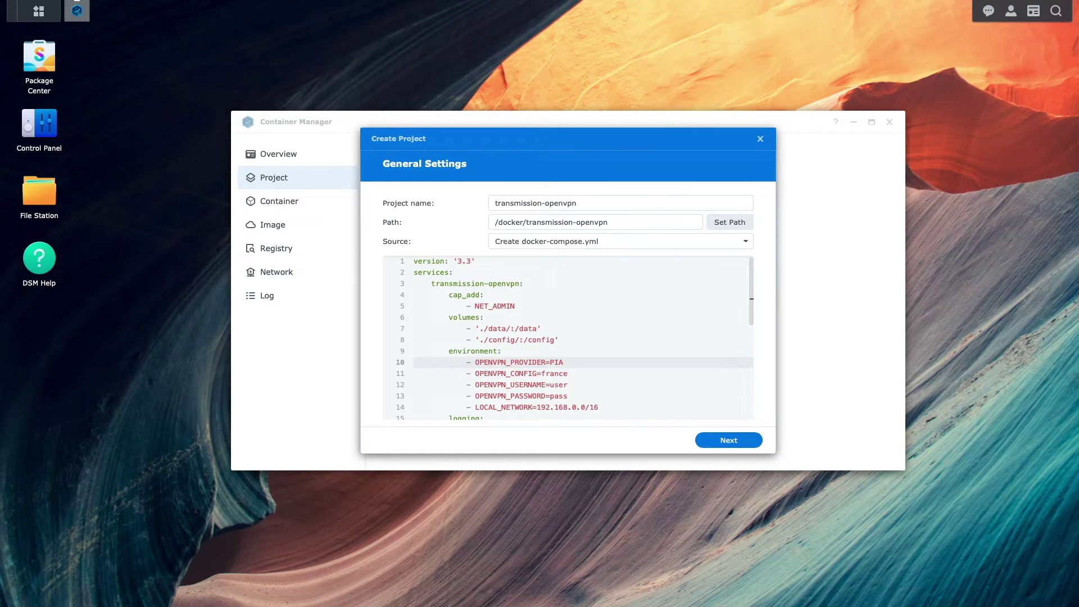
pyautogui.click(524, 373)
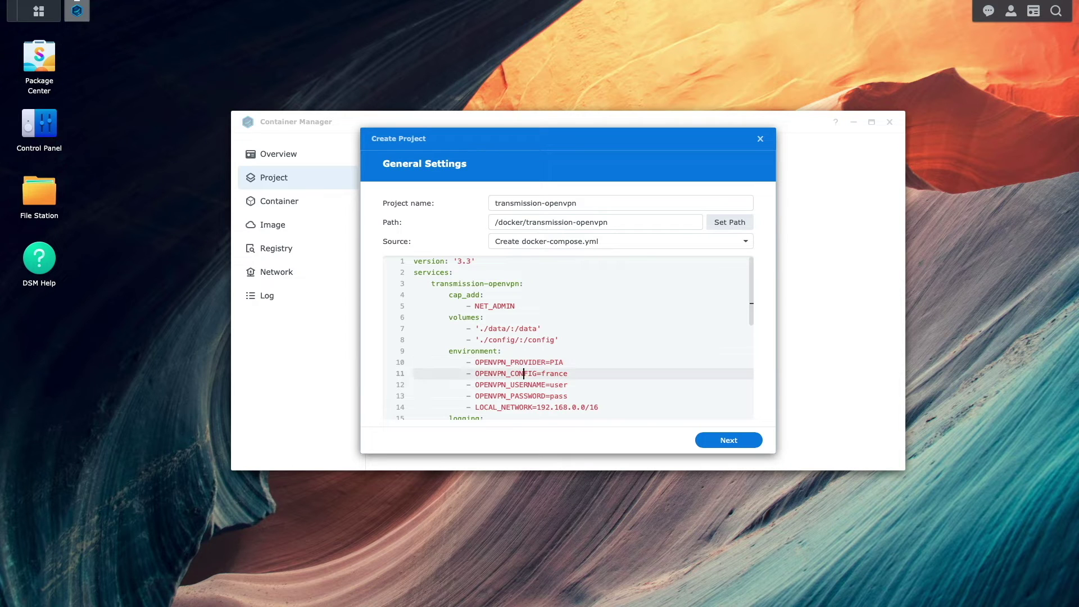
pyautogui.press('BackSpace')
pyautogui.press('BackSpace')
pyautogui.press('BackSpace')
pyautogui.press('BackSpace')
pyautogui.press('BackSpace')
pyautogui.press('BackSpace')
pyautogui.write('us_west')
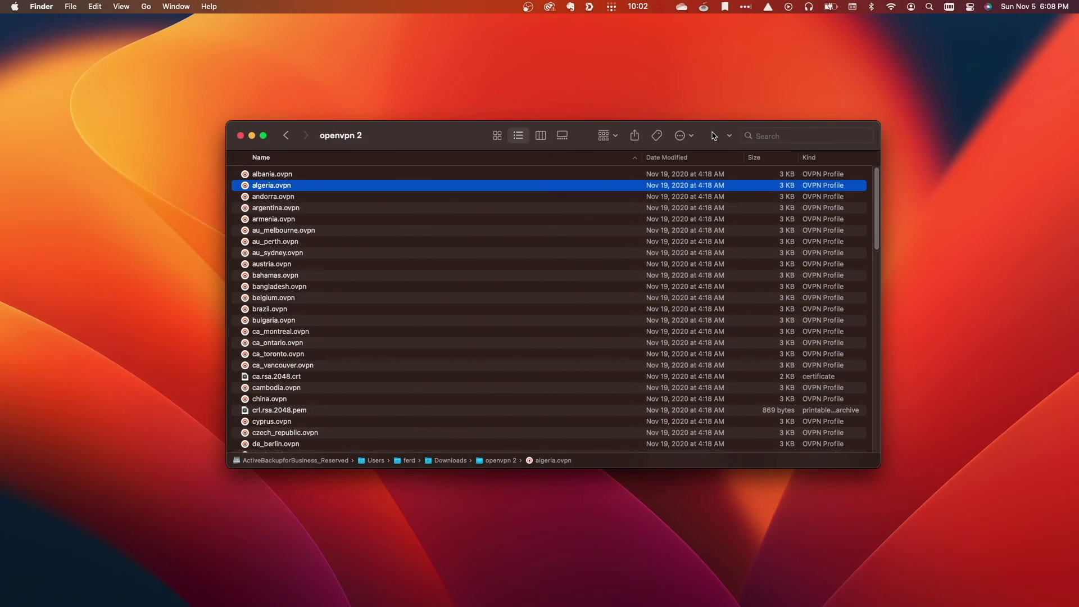
# Step through the openvpn 2 folder's .ovpn profiles down to us_west.ovpn
pyautogui.press('Down')
pyautogui.press('Down')
pyautogui.press('Down')
pyautogui.press('Down')
pyautogui.press('Down')
pyautogui.press('Down')
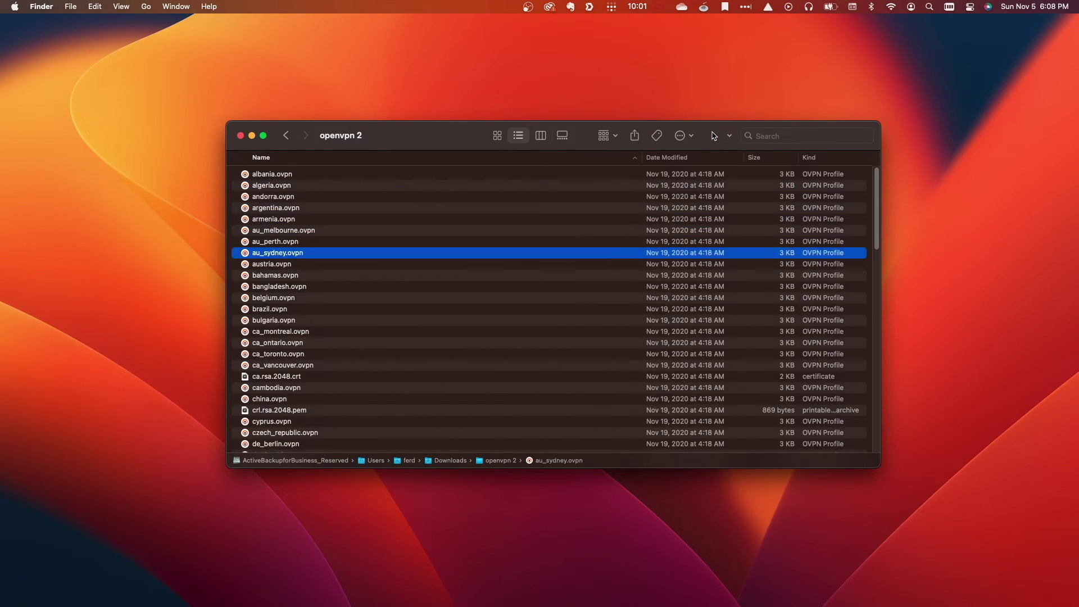
pyautogui.press('Down')
pyautogui.press('Down')
pyautogui.press('Down')
pyautogui.press('Down')
pyautogui.press('Down')
pyautogui.press('Down')
pyautogui.press('Down')
pyautogui.press('Down')
pyautogui.press('Down')
pyautogui.press('Down')
pyautogui.press('Down')
pyautogui.press('Down')
pyautogui.press('Down')
pyautogui.press('Down')
pyautogui.press('Down')
pyautogui.press('Down')
pyautogui.press('Down')
pyautogui.press('Down')
pyautogui.press('Down')
pyautogui.press('Down')
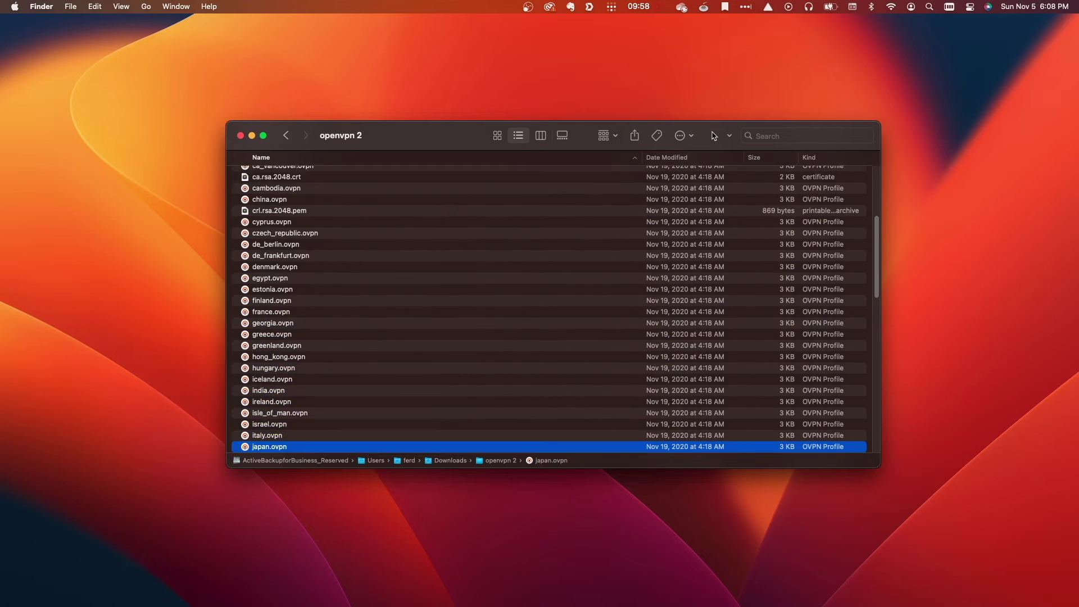
pyautogui.press('Down')
pyautogui.press('Down')
pyautogui.press('Down')
pyautogui.press('Down')
pyautogui.press('Down')
pyautogui.press('Down')
pyautogui.press('Down')
pyautogui.press('Down')
pyautogui.press('Down')
pyautogui.press('Down')
pyautogui.press('Down')
pyautogui.press('Down')
pyautogui.press('Down')
pyautogui.press('Down')
pyautogui.press('Down')
pyautogui.press('Down')
pyautogui.press('Down')
pyautogui.press('Down')
pyautogui.press('Down')
pyautogui.press('Down')
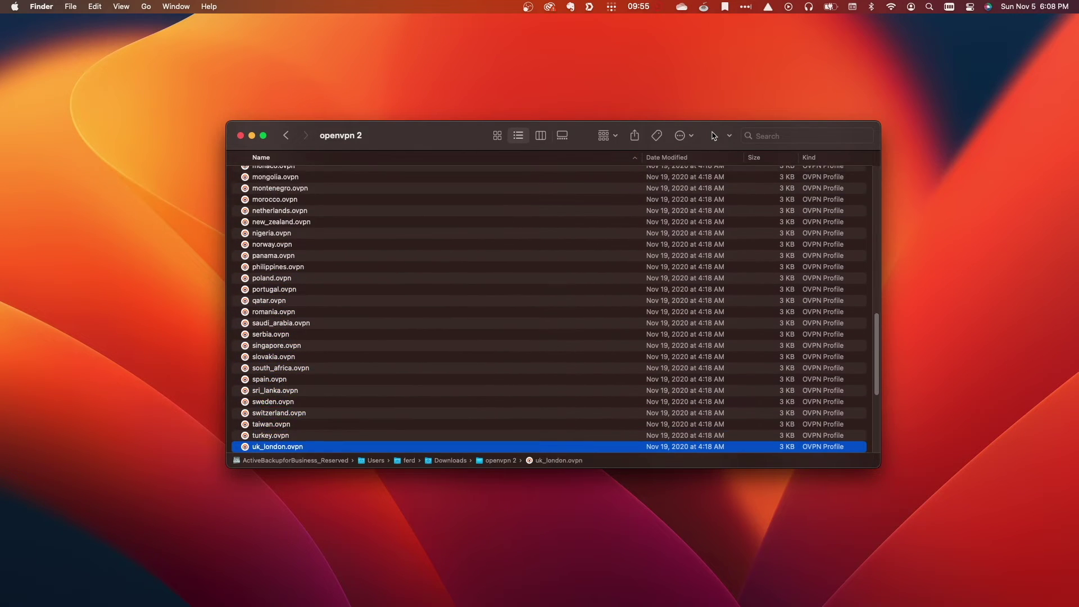
pyautogui.press('Down')
pyautogui.press('Down')
pyautogui.press('Down')
pyautogui.press('Down')
pyautogui.press('Down')
pyautogui.press('Down')
pyautogui.press('Down')
pyautogui.press('Down')
pyautogui.press('Down')
pyautogui.press('Down')
pyautogui.press('Down')
pyautogui.press('Down')
pyautogui.press('Down')
pyautogui.press('Down')
pyautogui.press('Down')
pyautogui.press('Down')
pyautogui.press('Down')
pyautogui.press('Down')
pyautogui.press('Down')
pyautogui.press('Down')
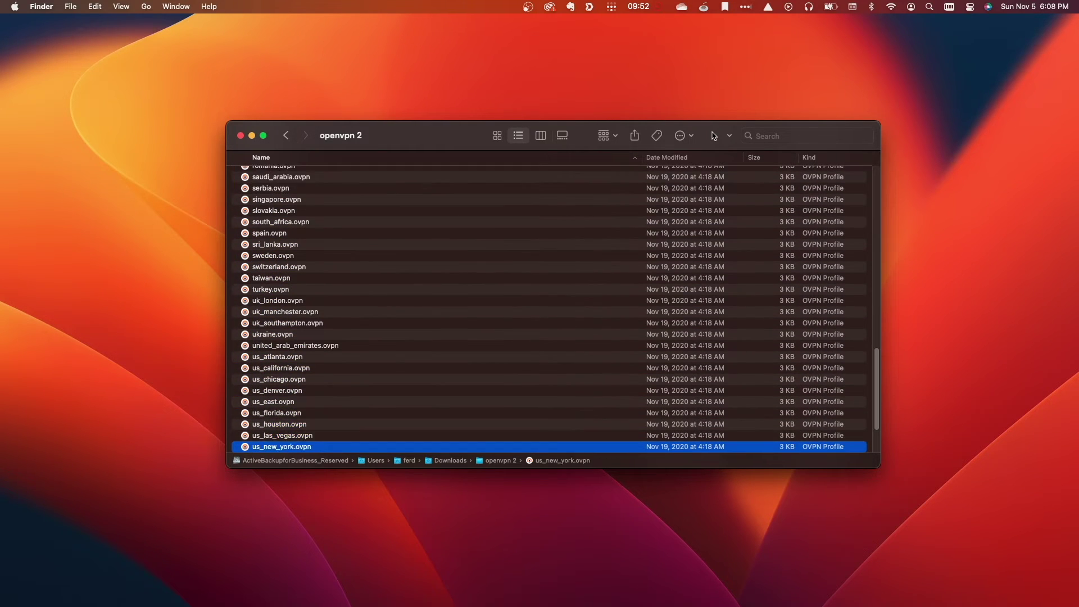
pyautogui.press('Up')
pyautogui.press('Up')
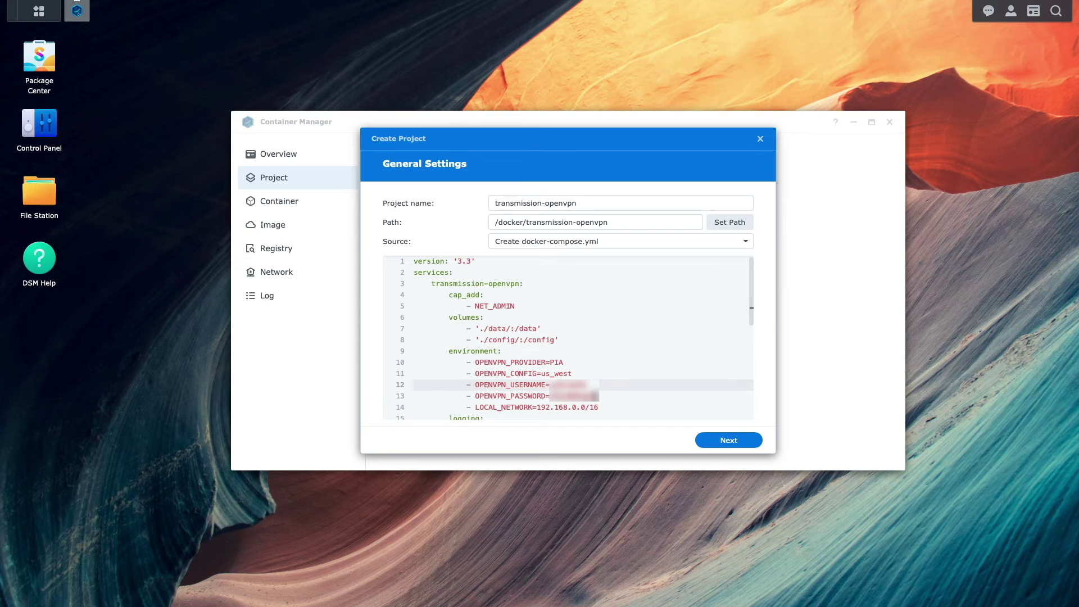
# Edit LOCAL_NETWORK to 192.168.81.0/24 and advance to Web portal settings
pyautogui.click(599, 396)
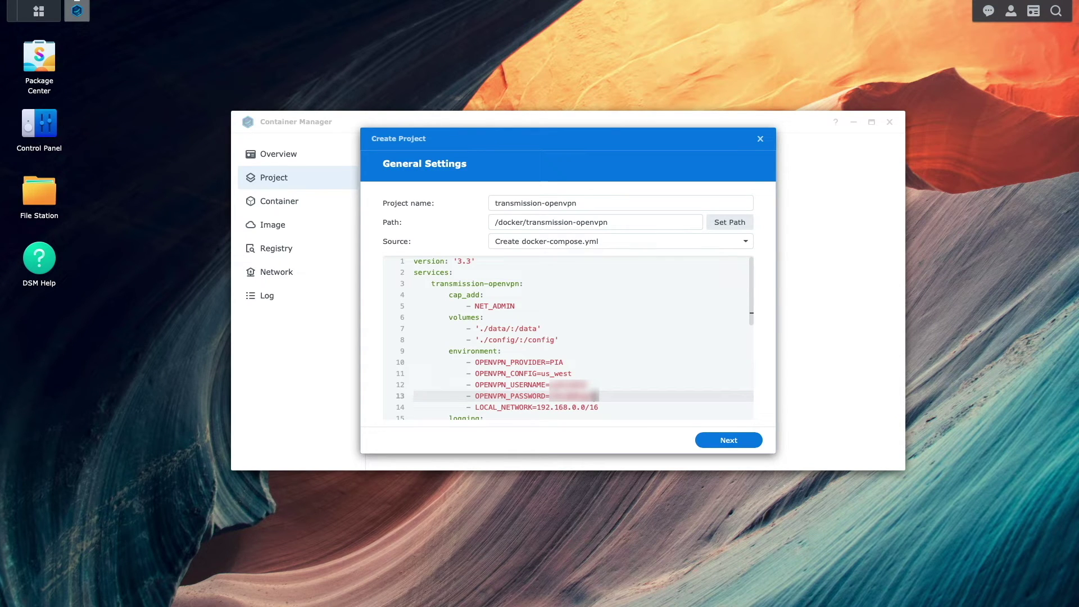
pyautogui.press('Down')
pyautogui.press('BackSpace')
pyautogui.press('BackSpace')
pyautogui.press('BackSpace')
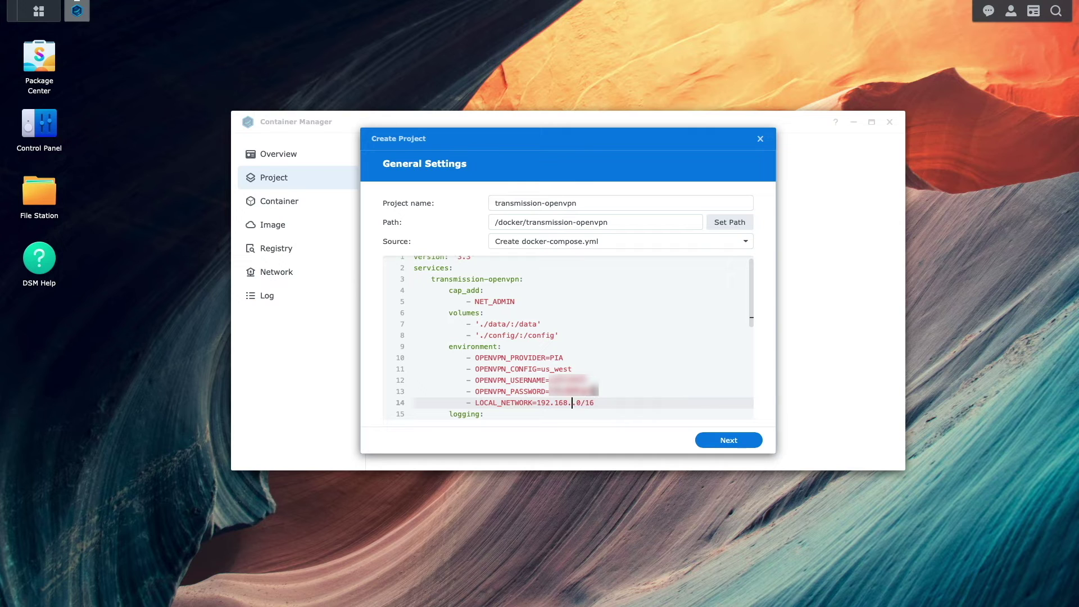
pyautogui.write('81.0')
pyautogui.press('BackSpace')
pyautogui.press('BackSpace')
pyautogui.write('24')
pyautogui.press('Down')
pyautogui.press('Down')
pyautogui.press('Down')
pyautogui.press('Down')
pyautogui.press('Down')
pyautogui.press('Down')
pyautogui.press('Down')
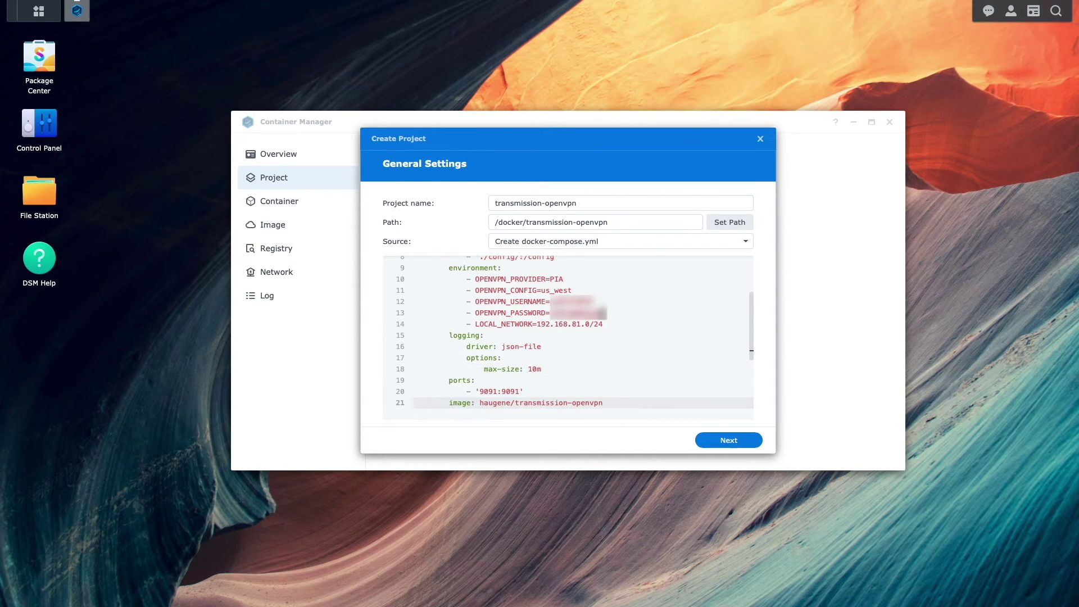
pyautogui.click(705, 443)
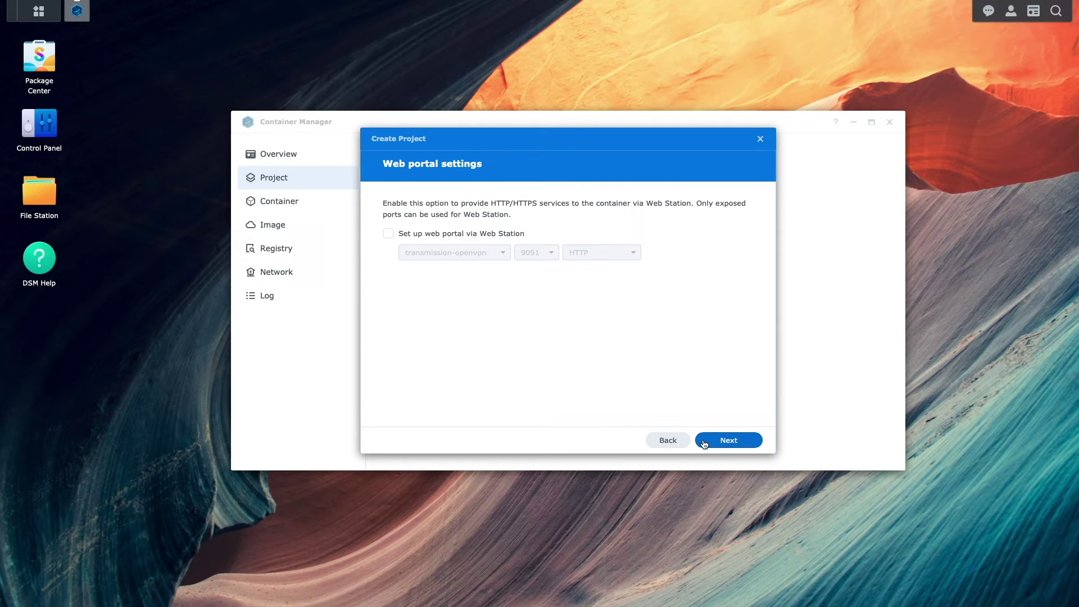
# Skip the web portal settings and create the transmission-openvpn project with start-after-creation enabled
pyautogui.click(705, 443)
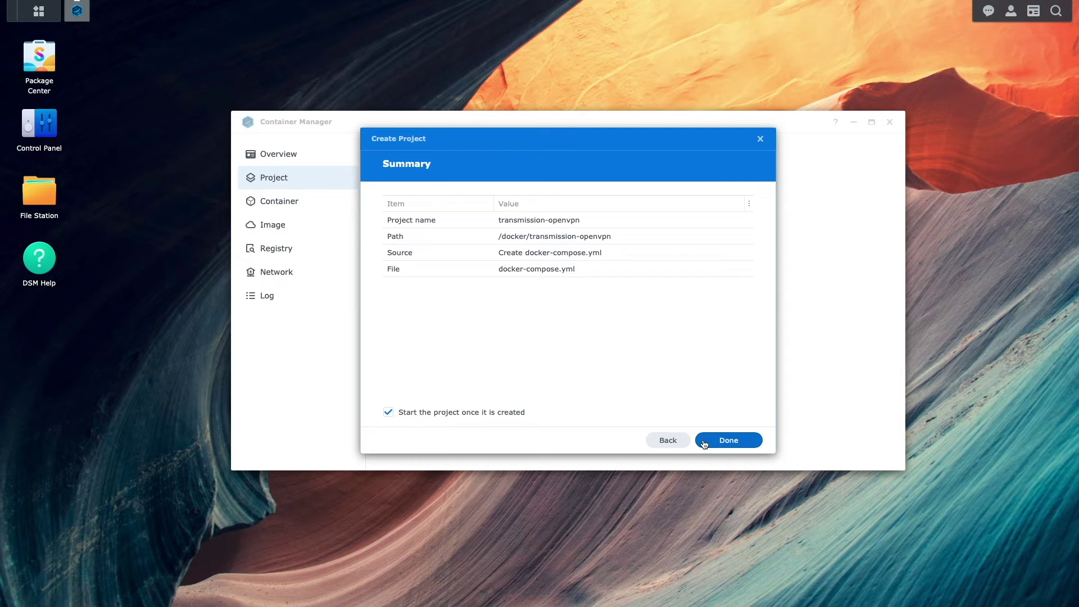
pyautogui.click(705, 442)
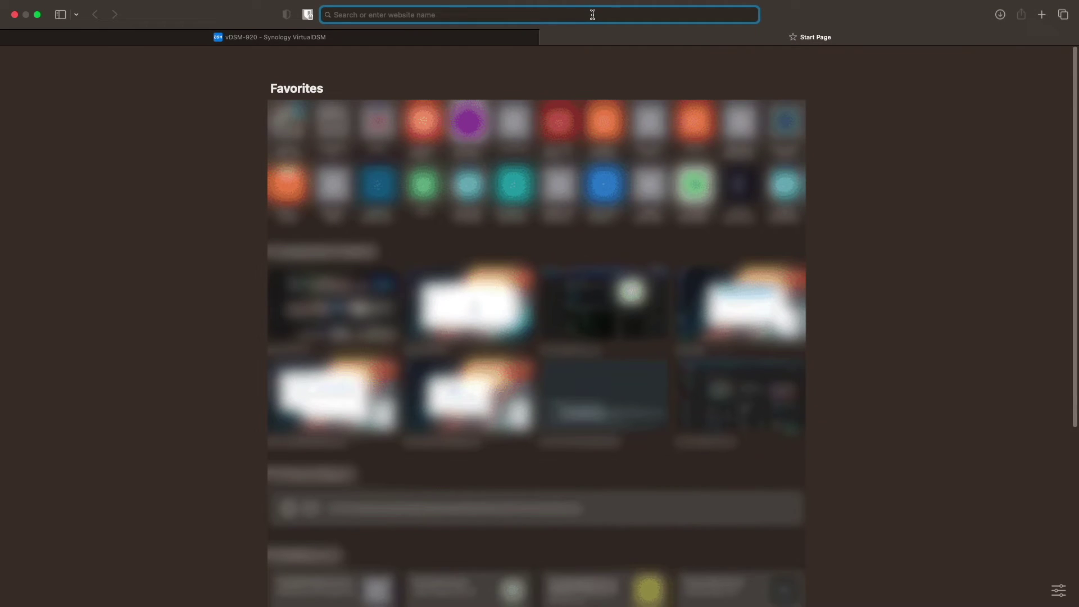
# Enter 192.168.81.59:9091 in Safari's address bar to reach the Transmission web interface
pyautogui.write('192.168.81.59:9091')
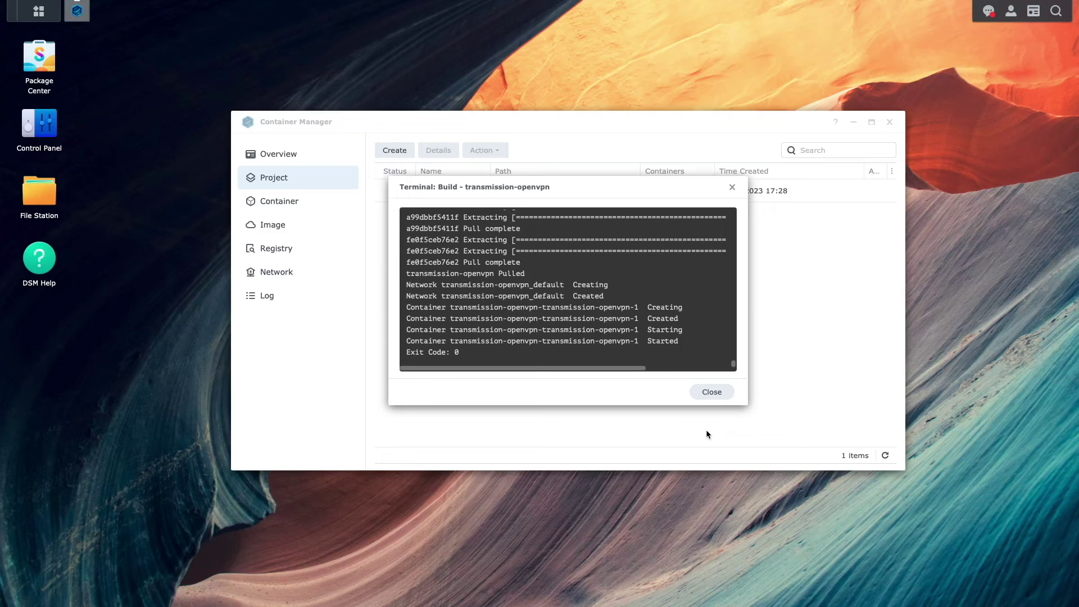
# Close the build log and Container Manager, then enable SSH in Control Panel's Terminal & SNMP
pyautogui.click(712, 392)
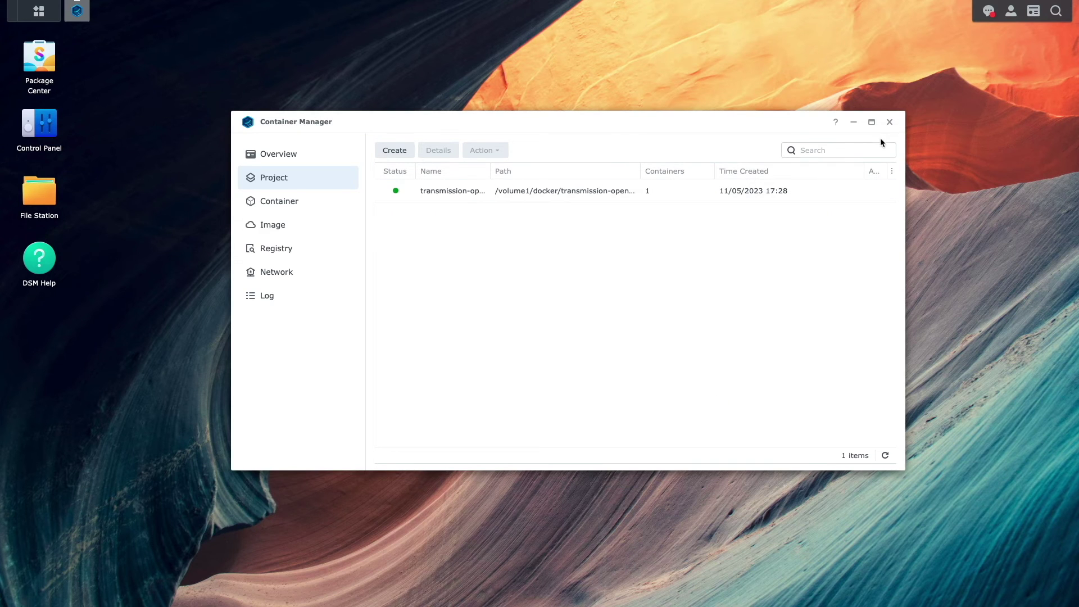
pyautogui.click(890, 122)
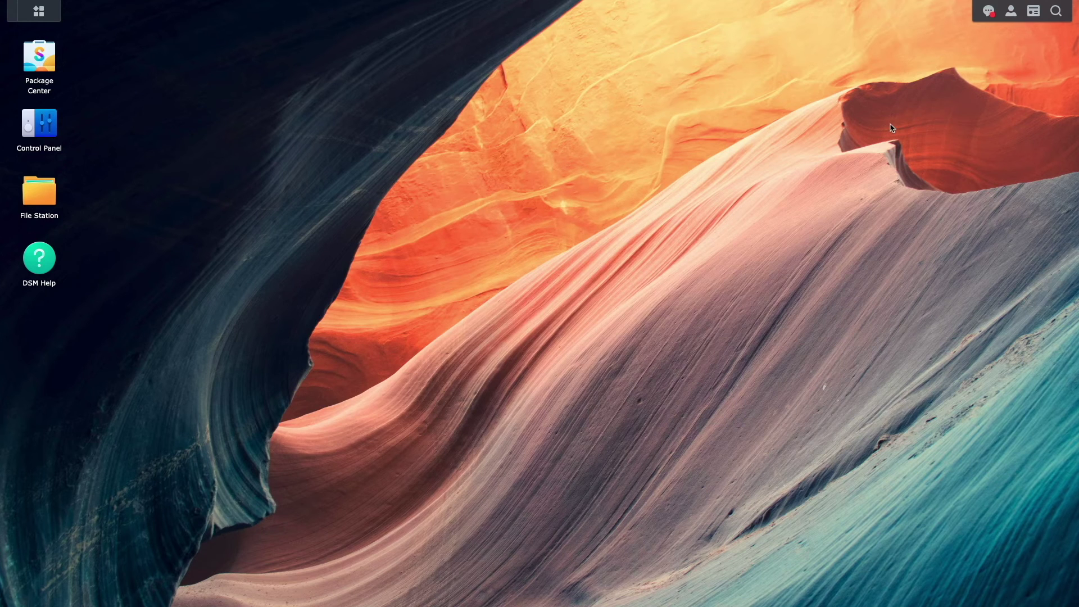
pyautogui.click(49, 135)
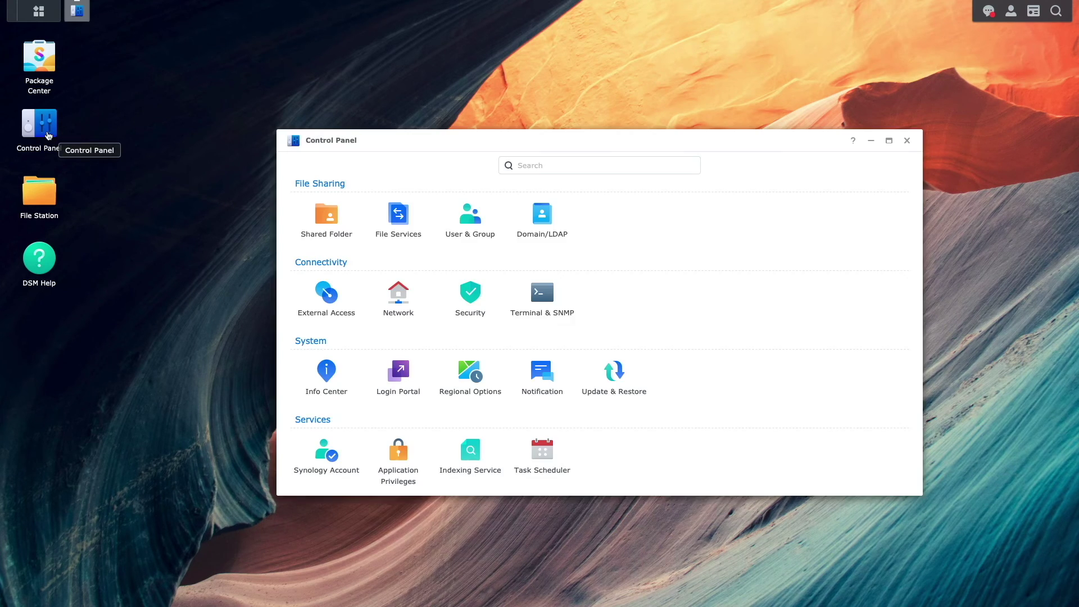
pyautogui.click(531, 298)
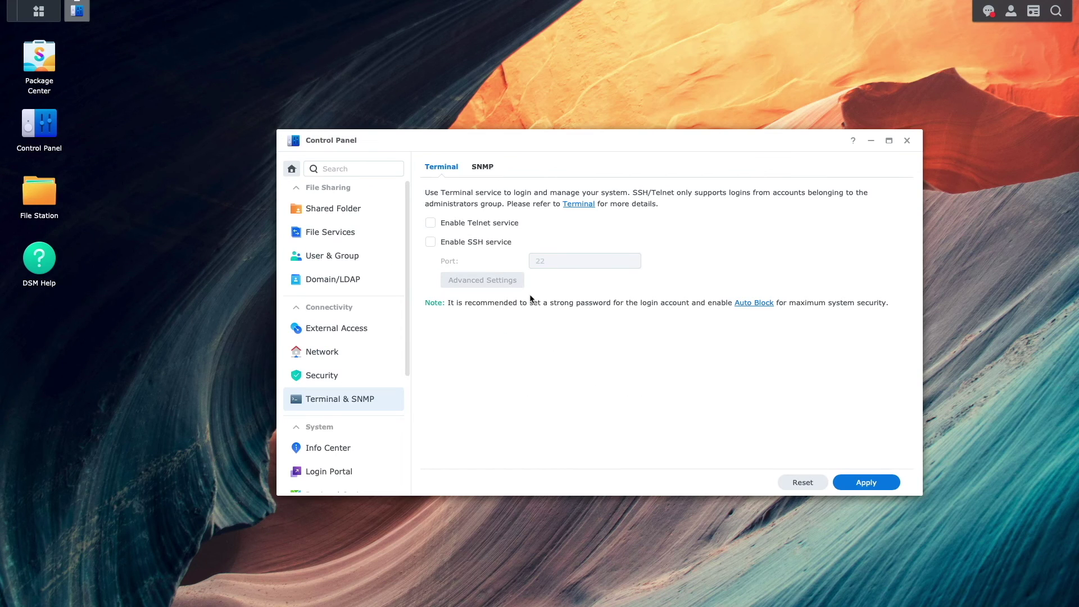
pyautogui.click(456, 247)
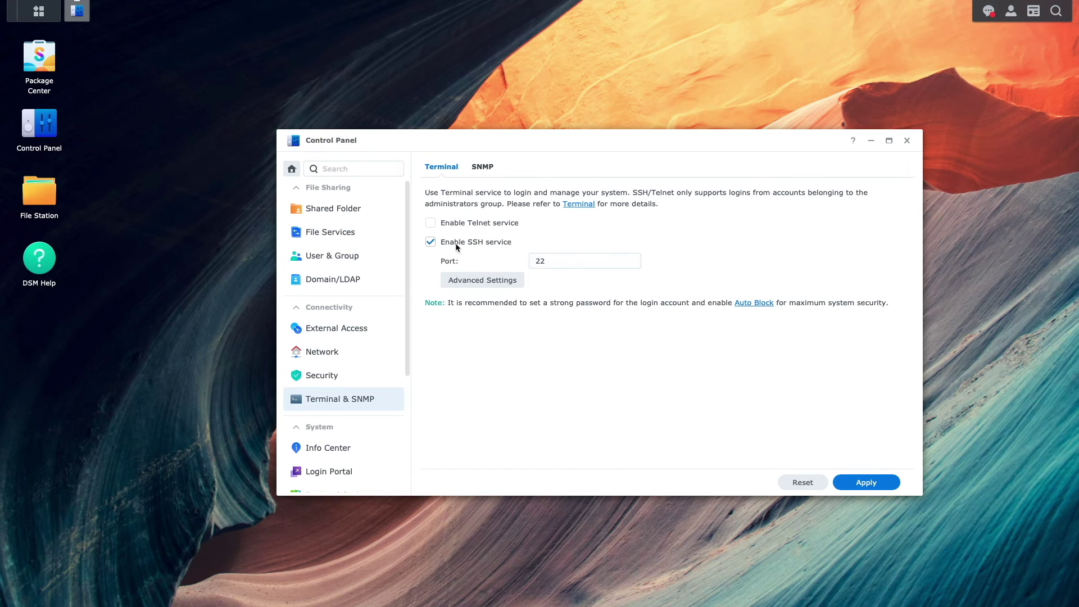
pyautogui.click(849, 483)
pyautogui.click(693, 377)
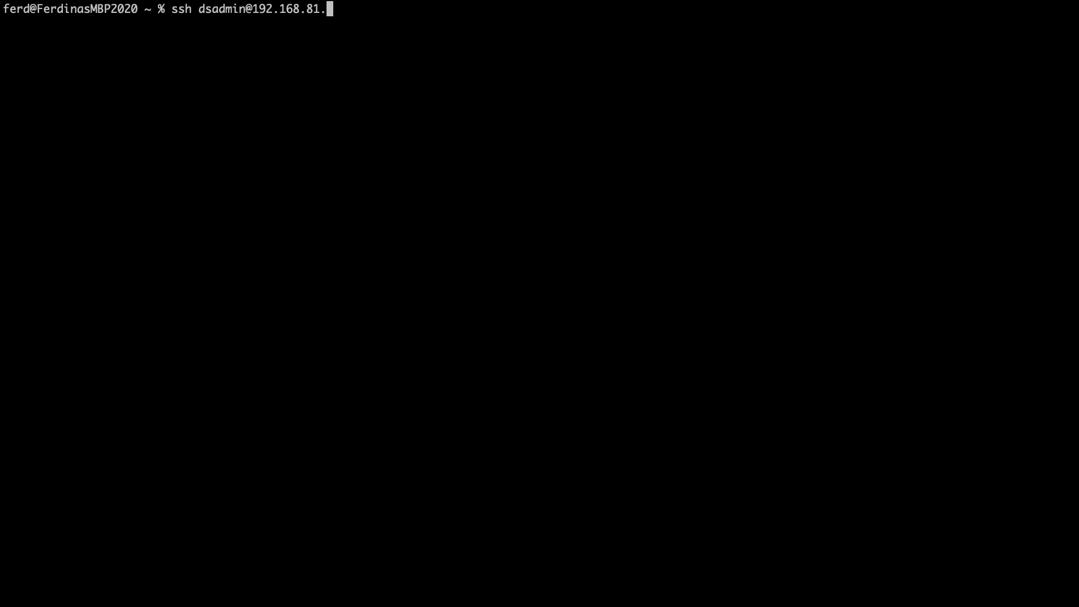
# SSH into the NAS at 192.168.81.59, run curl icanhazip.com, then sudo docker ps
pyautogui.write('59')
pyautogui.press('Return')
pyautogui.press('Return')
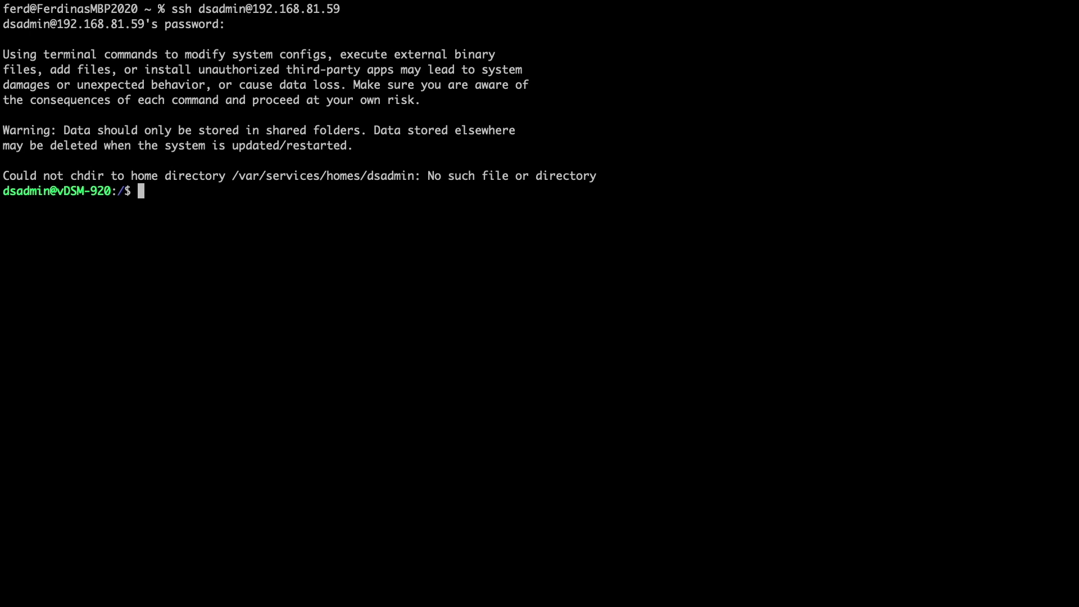
pyautogui.write('curl icanhazip.com')
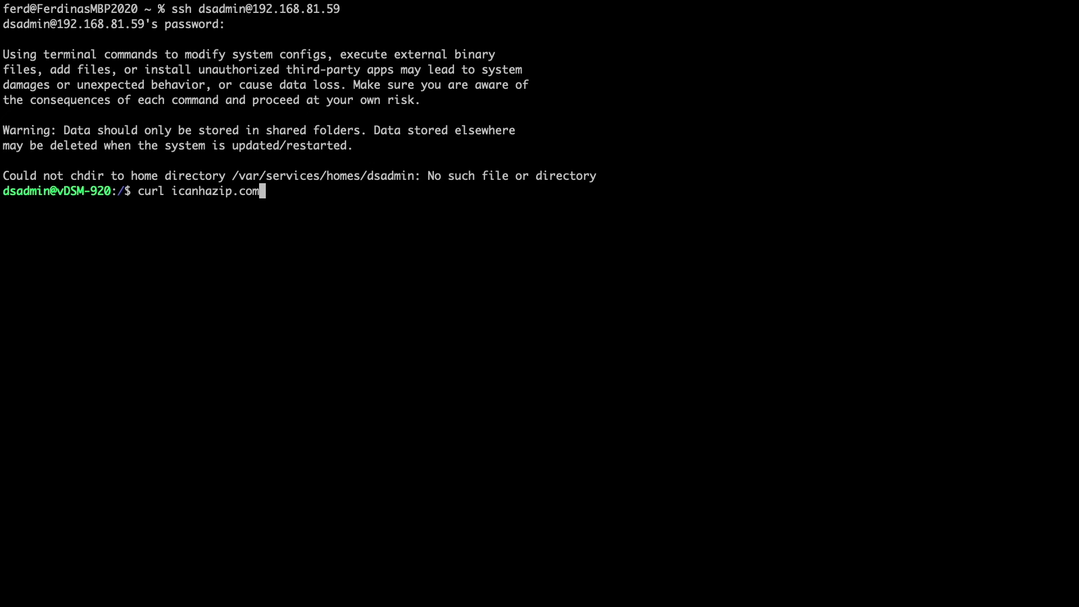
pyautogui.press('Return')
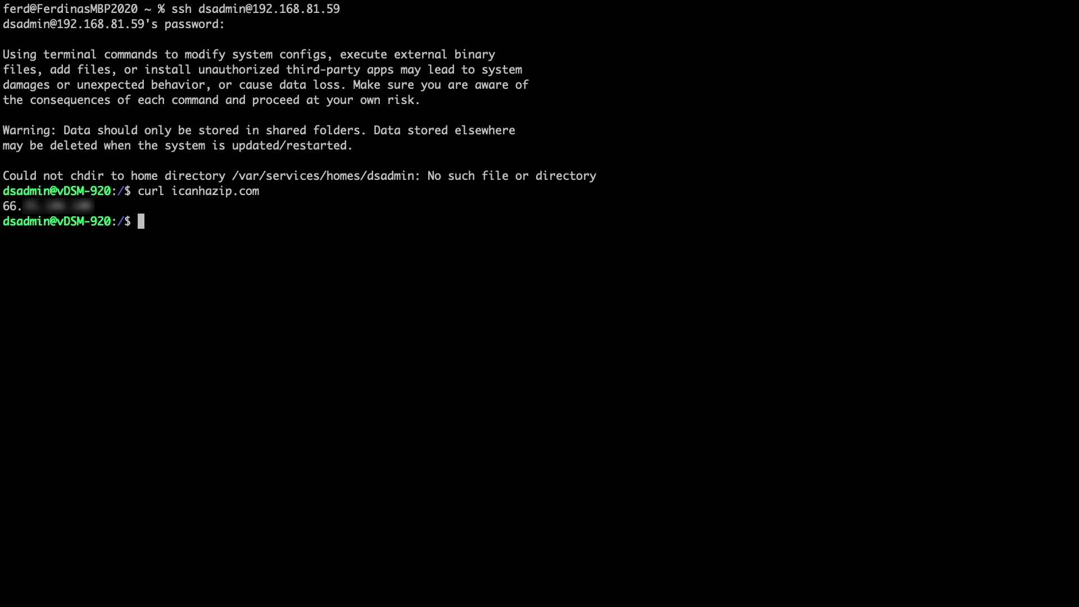
pyautogui.write('sudo docker ps')
pyautogui.press('Return')
pyautogui.press('Return')
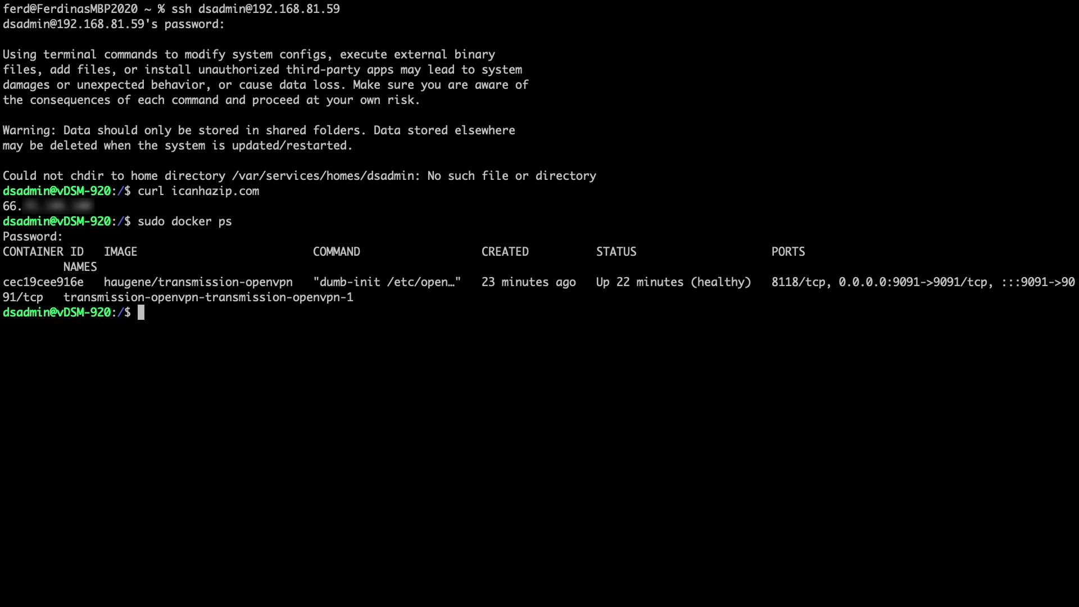
pyautogui.write('sudo')
pyautogui.write('docker exec <container-name> curl --silent http://icanhazip.com')
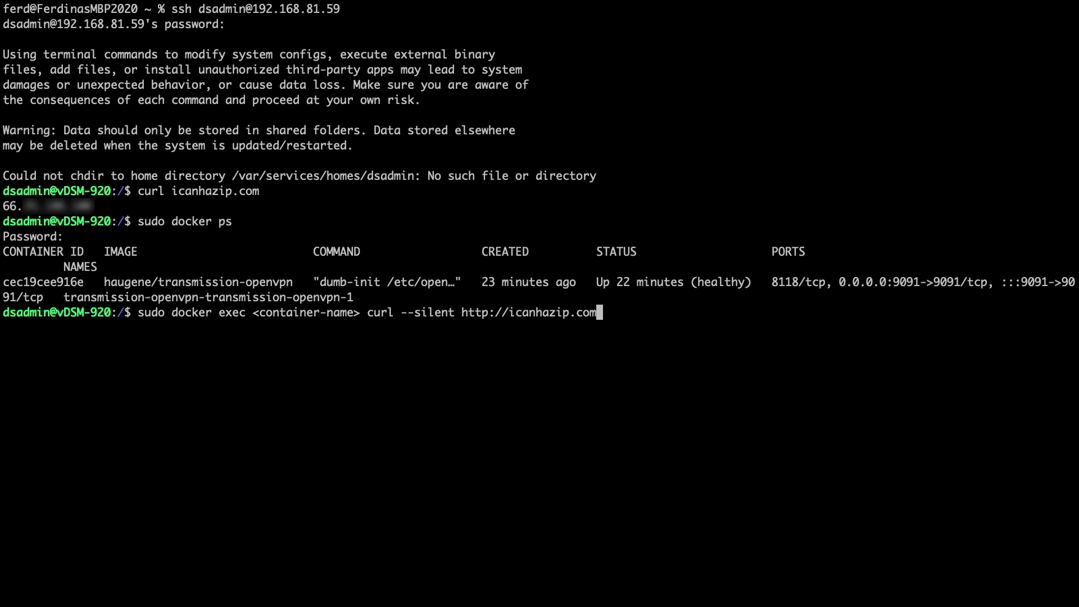
pyautogui.press('Left')
pyautogui.press('Left')
pyautogui.press('Left')
pyautogui.press('Left')
pyautogui.press('Left')
pyautogui.press('Left')
pyautogui.press('Left')
pyautogui.press('Left')
pyautogui.press('Left')
pyautogui.press('Left')
pyautogui.press('Left')
pyautogui.press('Left')
pyautogui.press('Left')
pyautogui.press('Left')
pyautogui.press('Left')
pyautogui.press('Left')
pyautogui.press('Left')
pyautogui.press('Left')
pyautogui.press('Left')
pyautogui.press('Left')
pyautogui.press('BackSpace')
pyautogui.press('BackSpace')
pyautogui.press('BackSpace')
pyautogui.press('BackSpace')
pyautogui.press('BackSpace')
pyautogui.press('BackSpace')
pyautogui.press('BackSpace')
pyautogui.press('BackSpace')
pyautogui.press('BackSpace')
pyautogui.press('BackSpace')
pyautogui.press('BackSpace')
pyautogui.press('BackSpace')
pyautogui.press('BackSpace')
pyautogui.press('BackSpace')
pyautogui.press('BackSpace')
pyautogui.press('BackSpace')
pyautogui.write('transmiss')
pyautogui.write('ion-openvpn-transmissio')
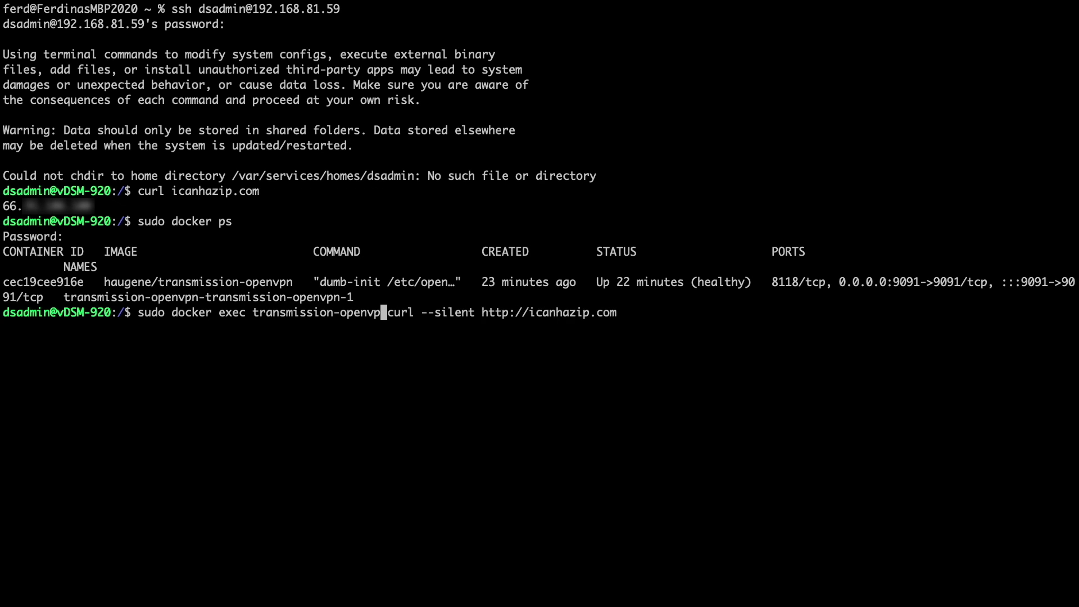
pyautogui.write('n-openvpn-1')
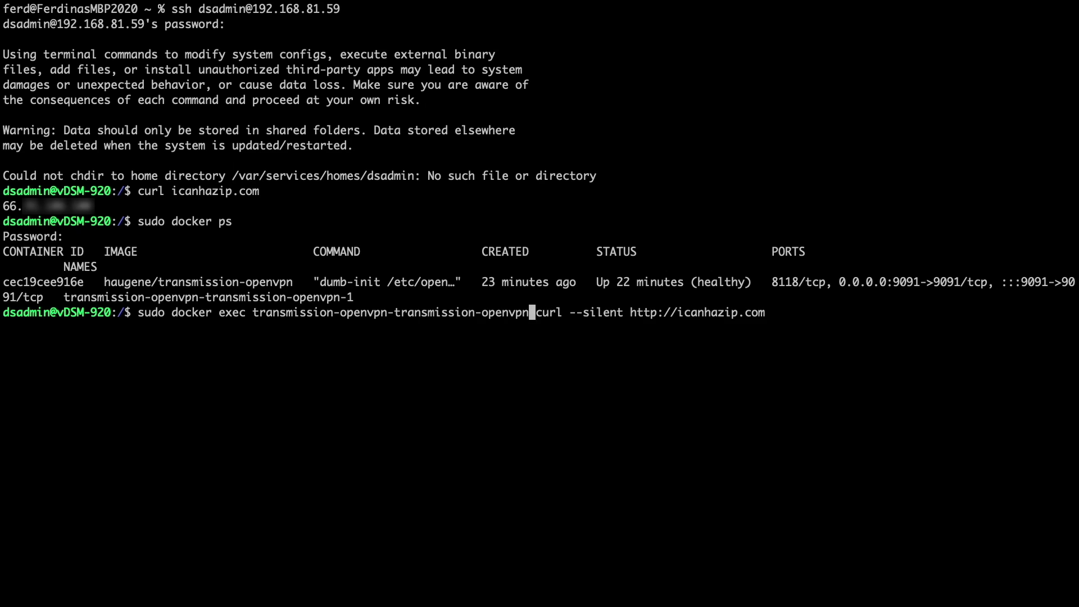
pyautogui.press('Return')
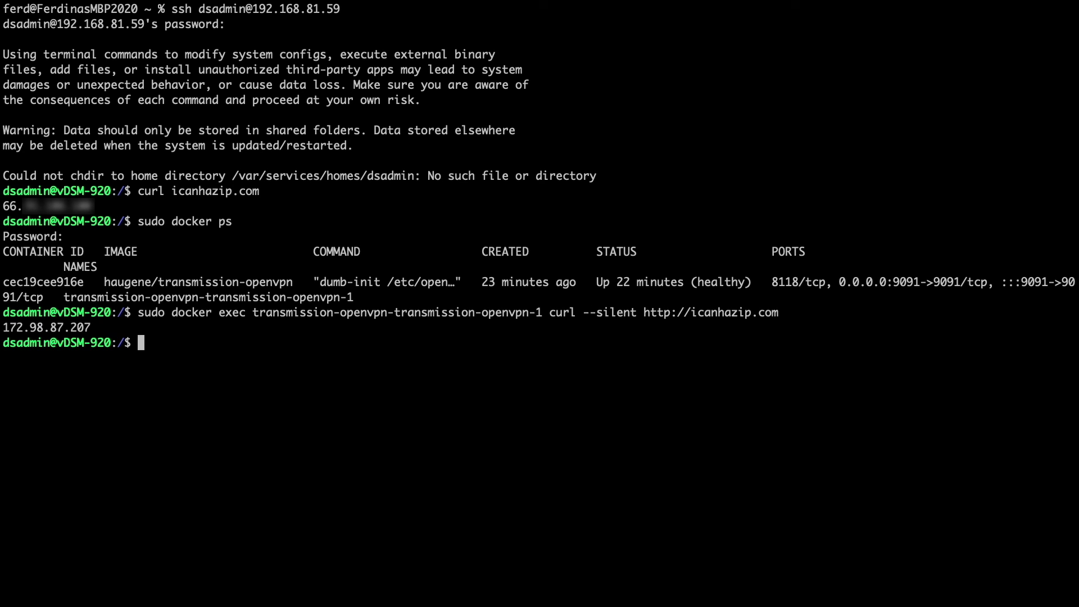
# Type clear at the NAS prompt to clear the terminal screen
pyautogui.write('clear')
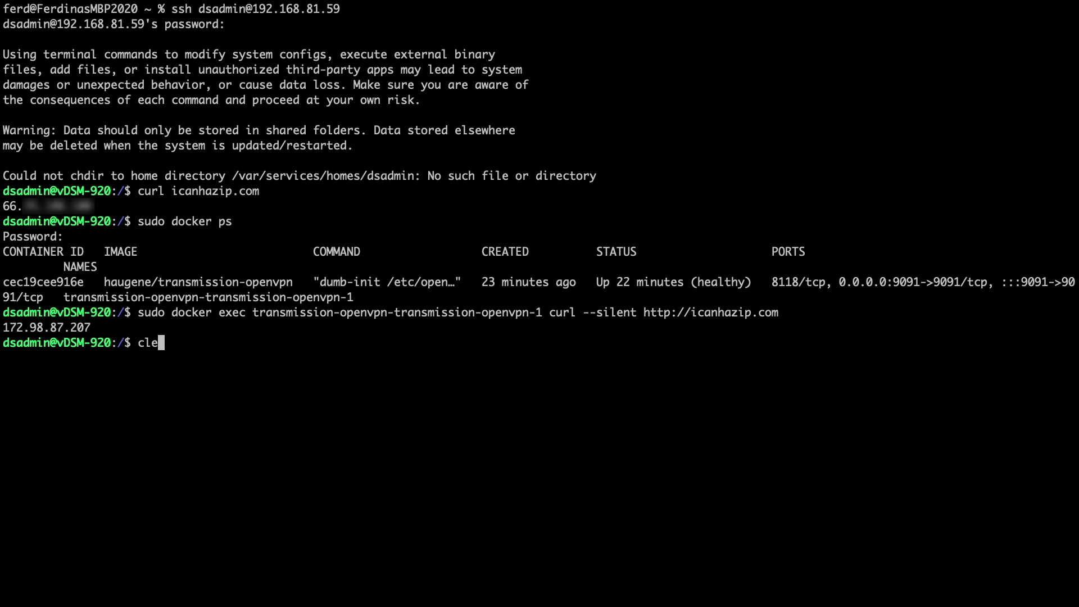